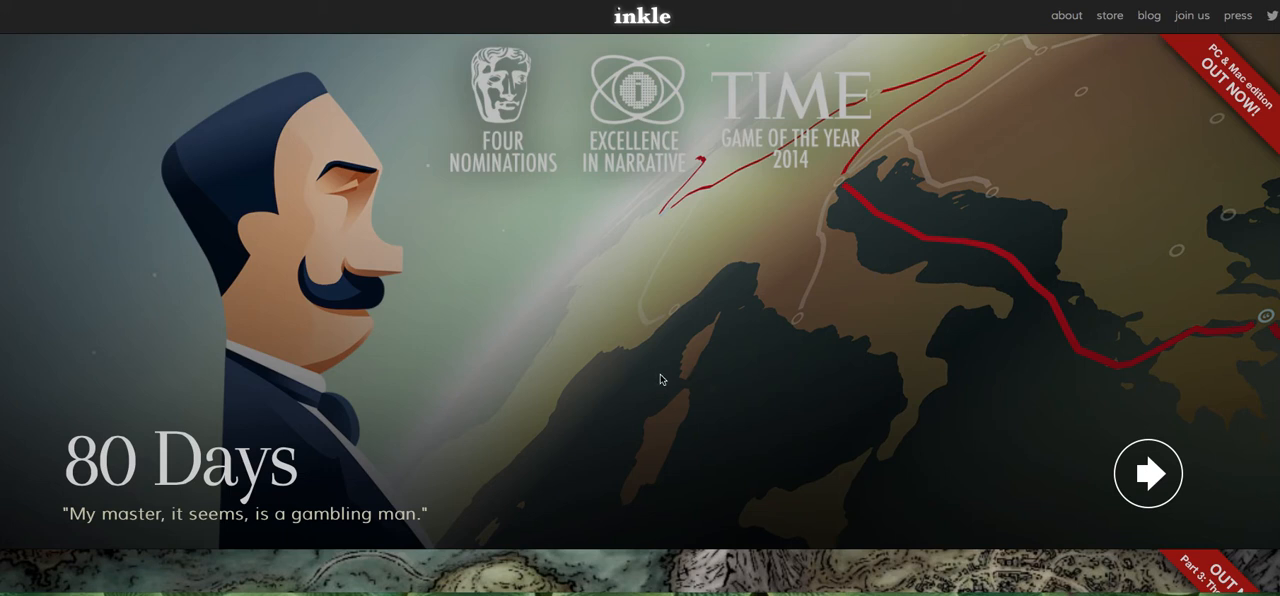
Look through the inkle homepage's featured games and latest news, as far as the inklewriter entry.
scroll(660, 379, down, 1)
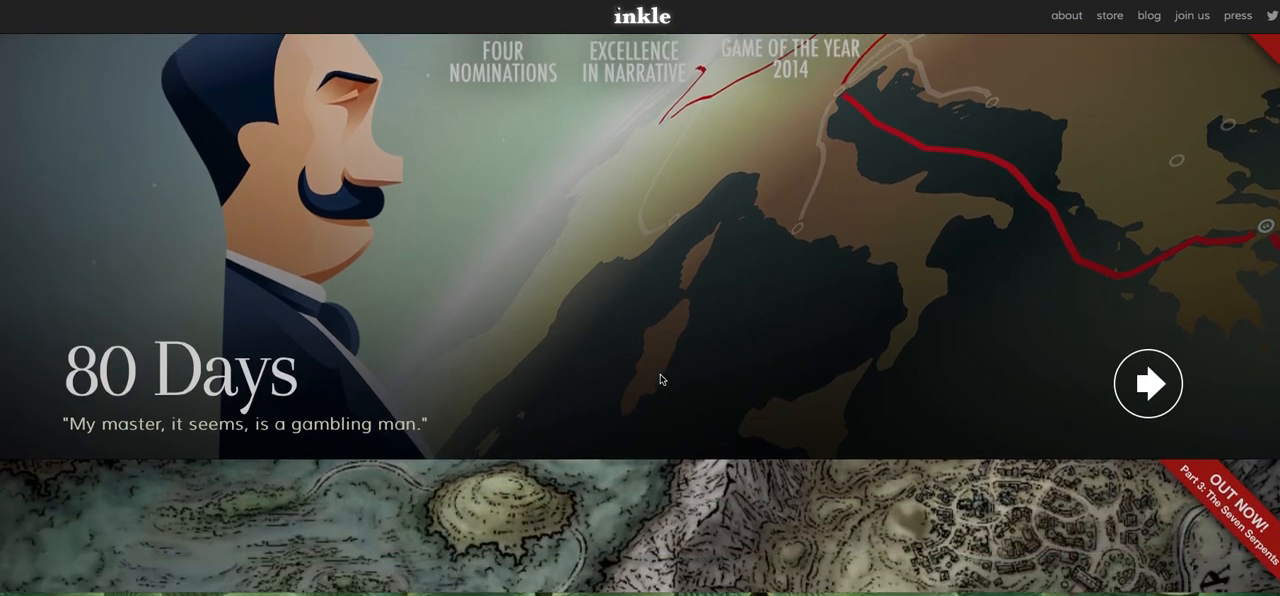
scroll(660, 379, up, 1)
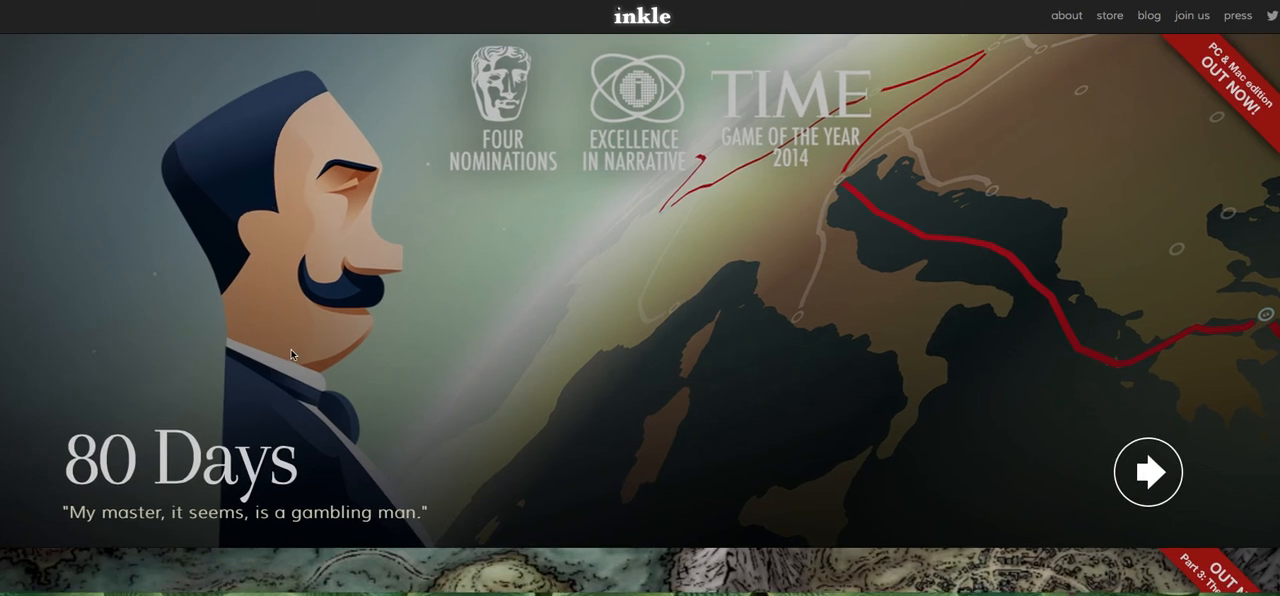
scroll(570, 388, down, 2)
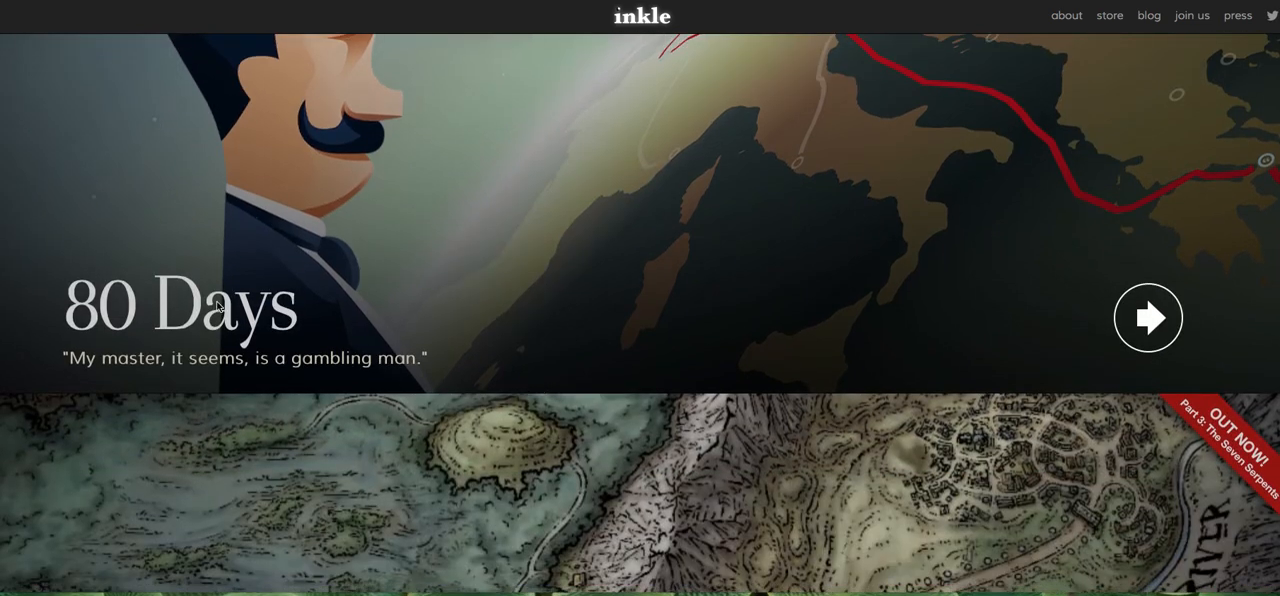
scroll(638, 423, down, 4)
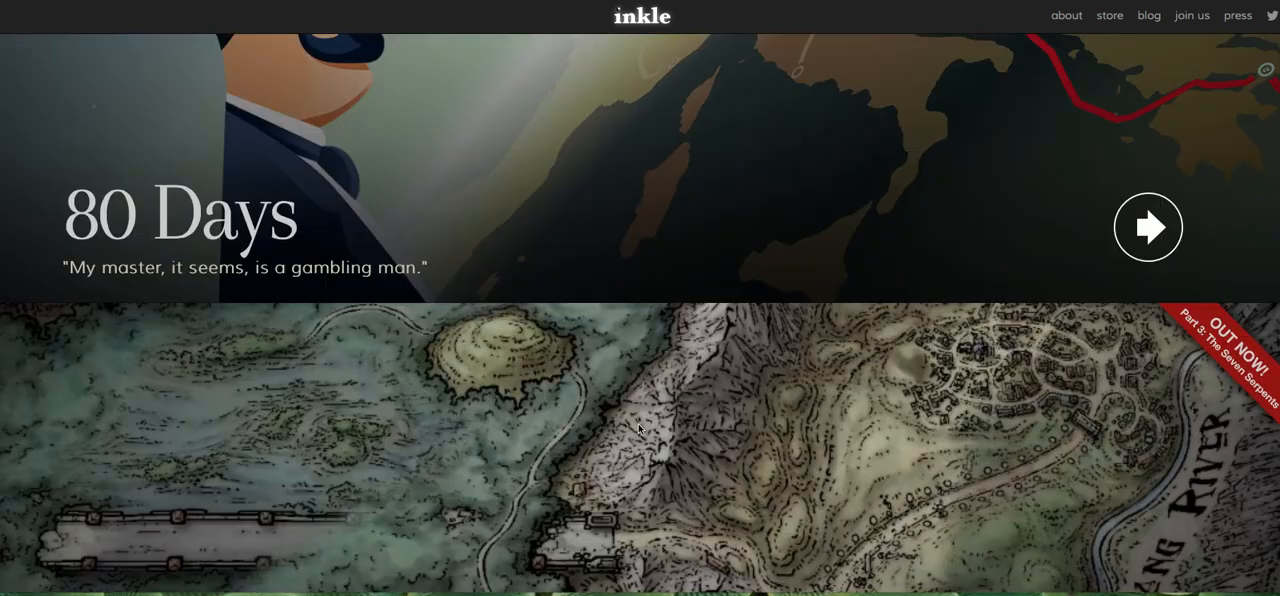
scroll(638, 428, down, 7)
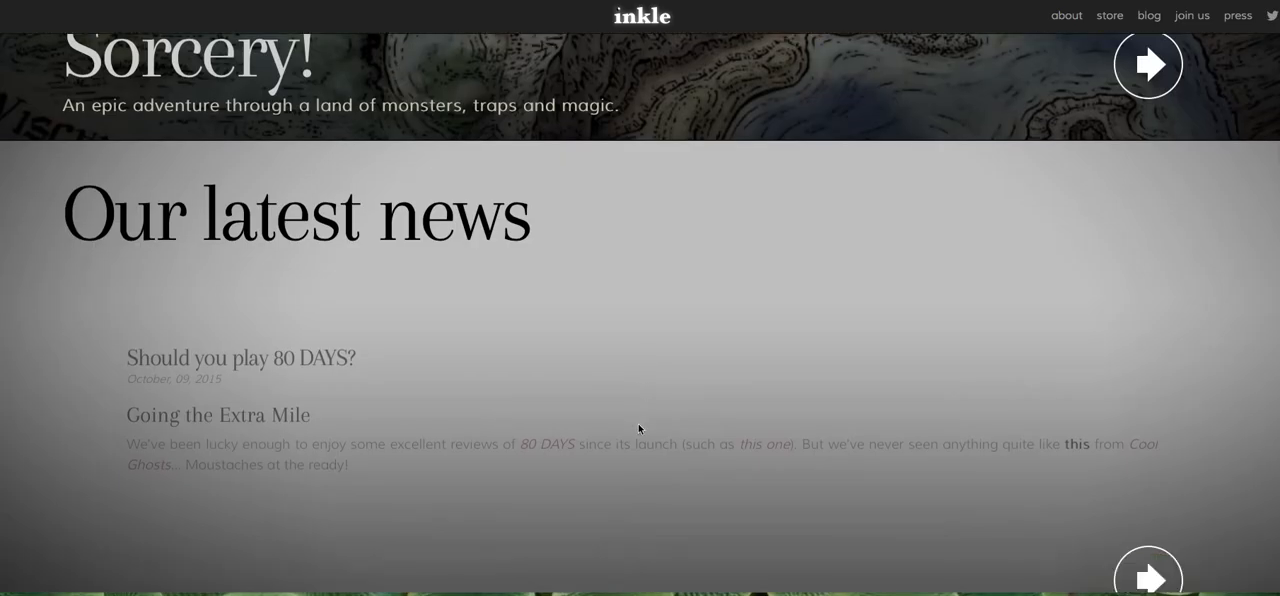
scroll(638, 428, down, 3)
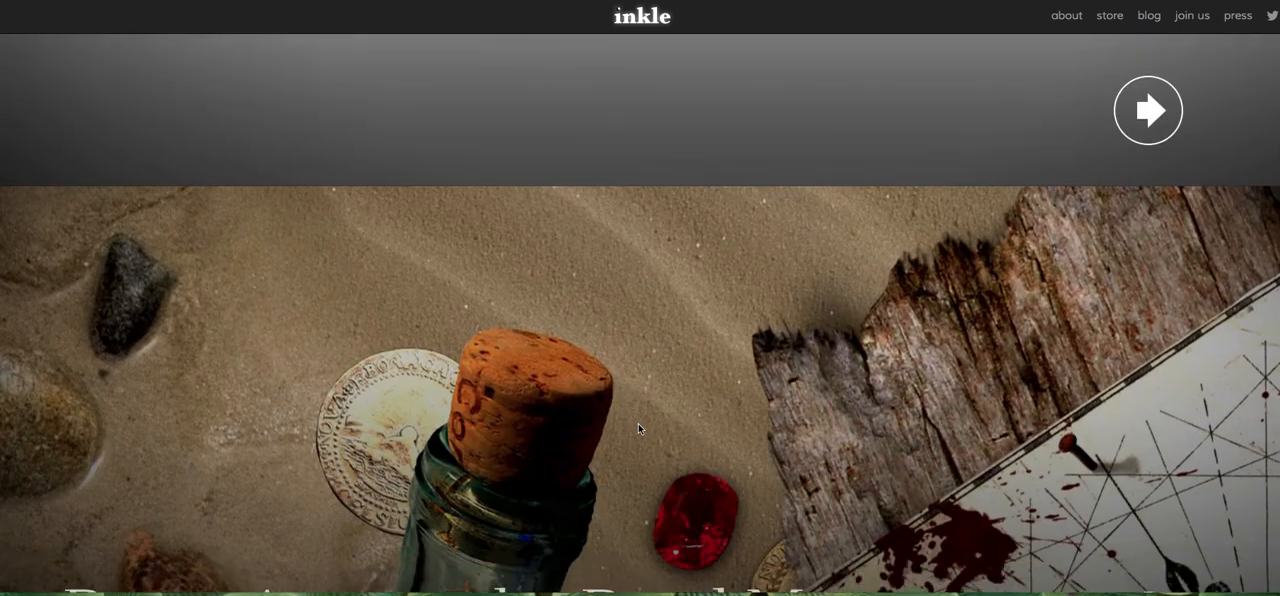
scroll(638, 428, down, 1)
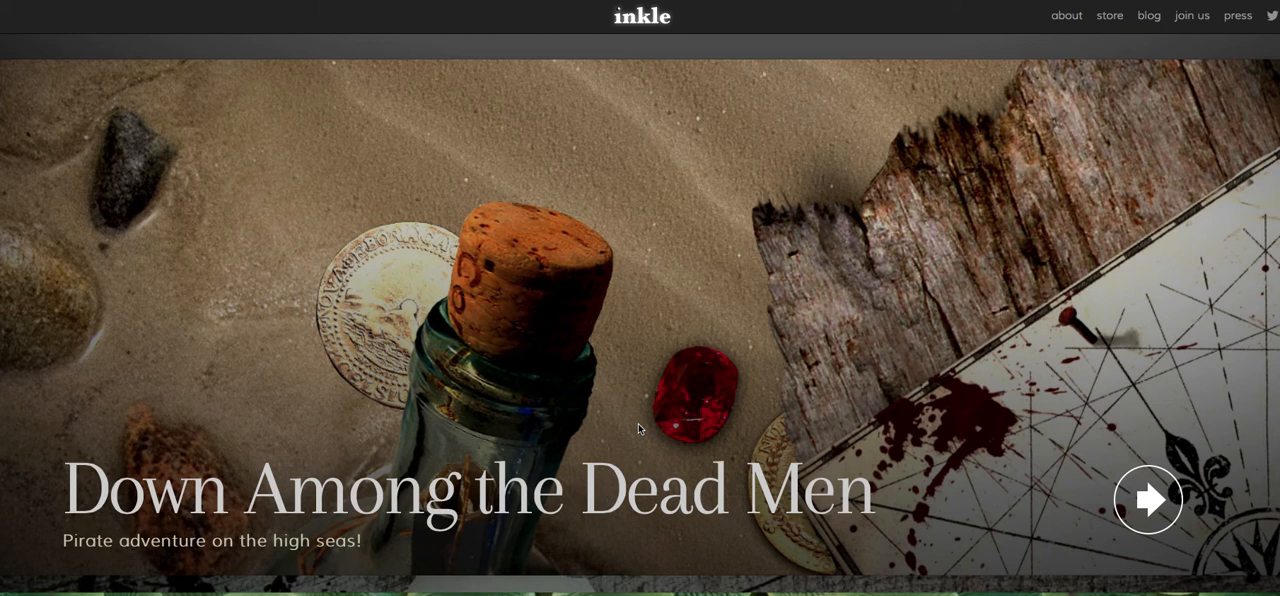
scroll(638, 428, down, 4)
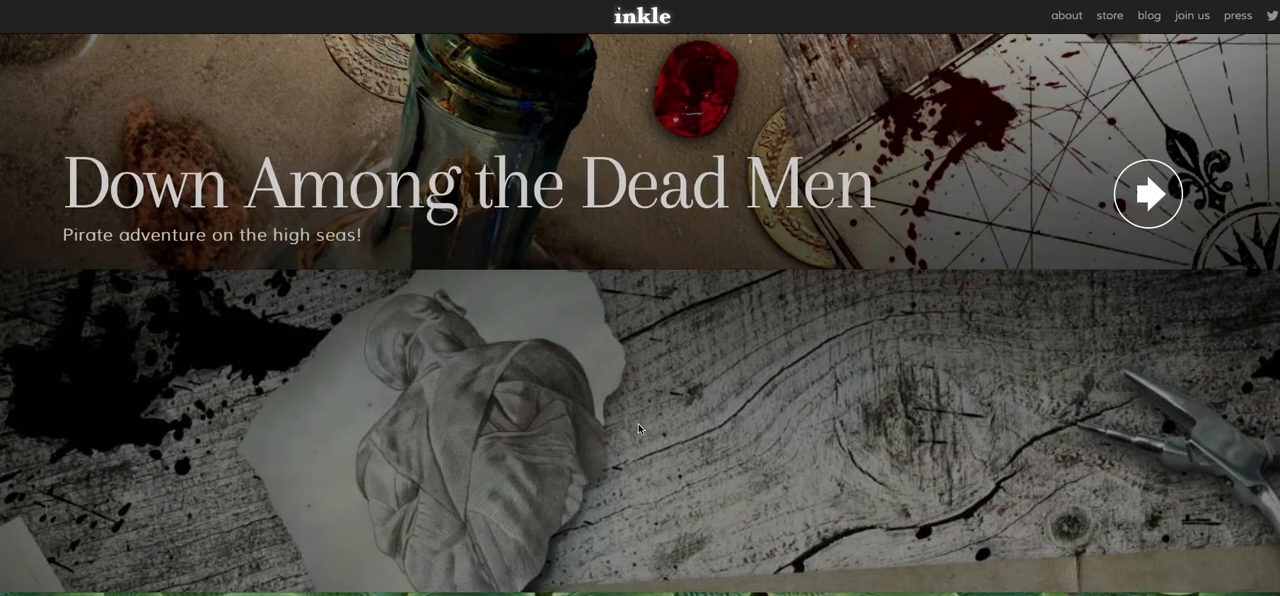
scroll(638, 428, down, 3)
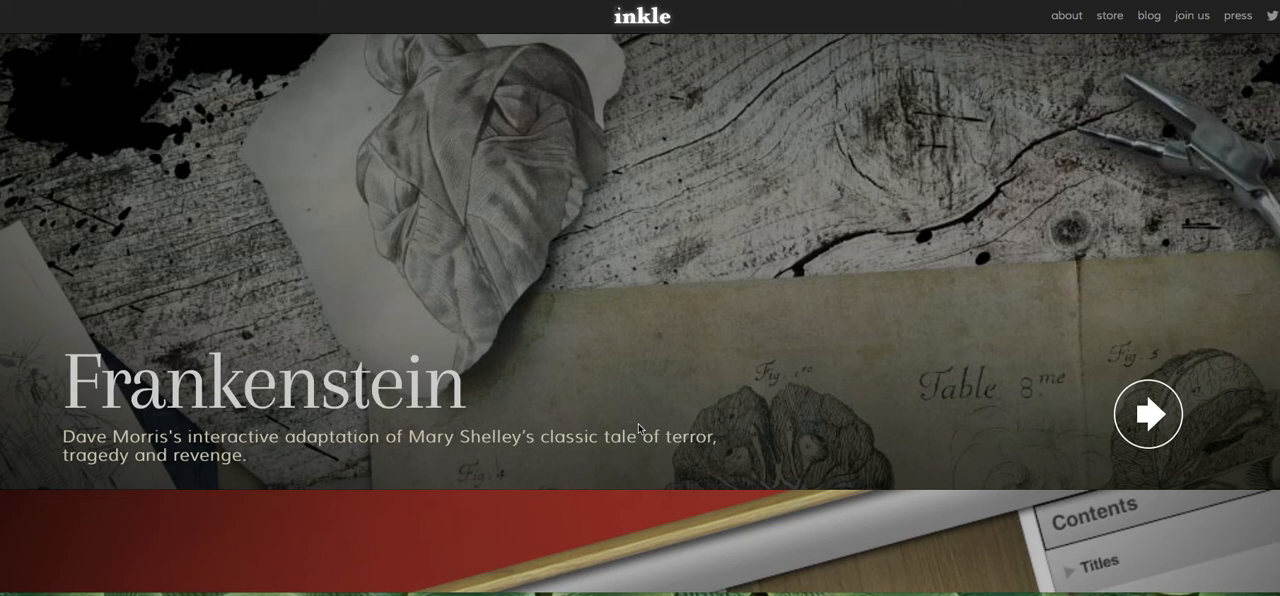
scroll(638, 428, down, 1)
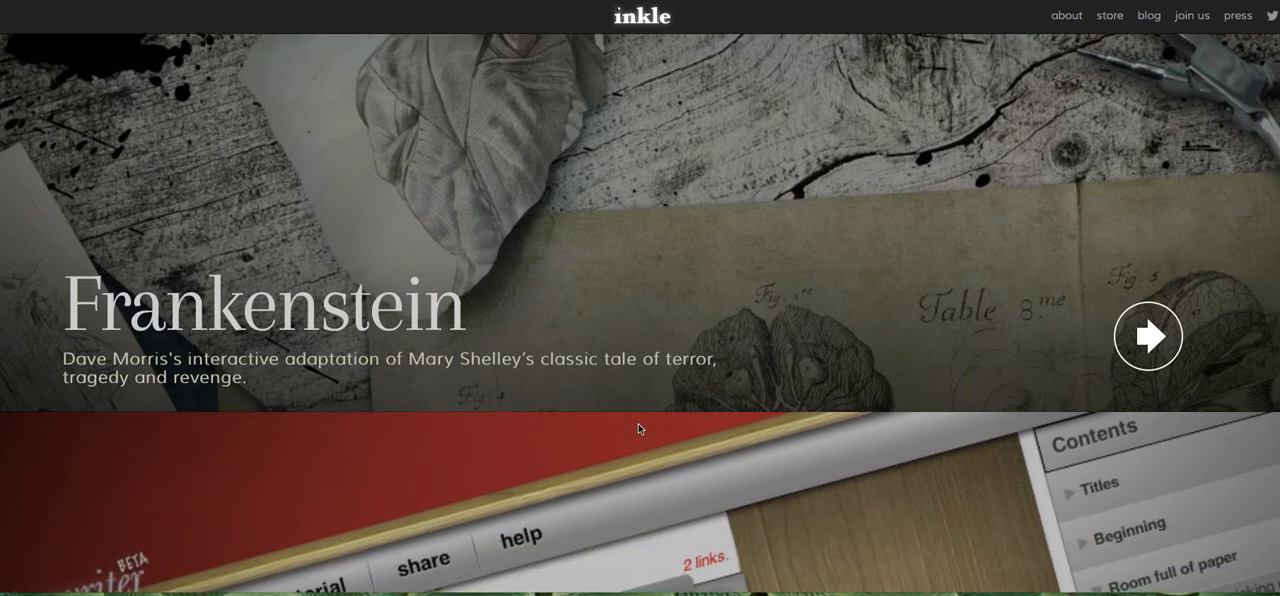
scroll(638, 428, down, 4)
scroll(639, 425, down, 1)
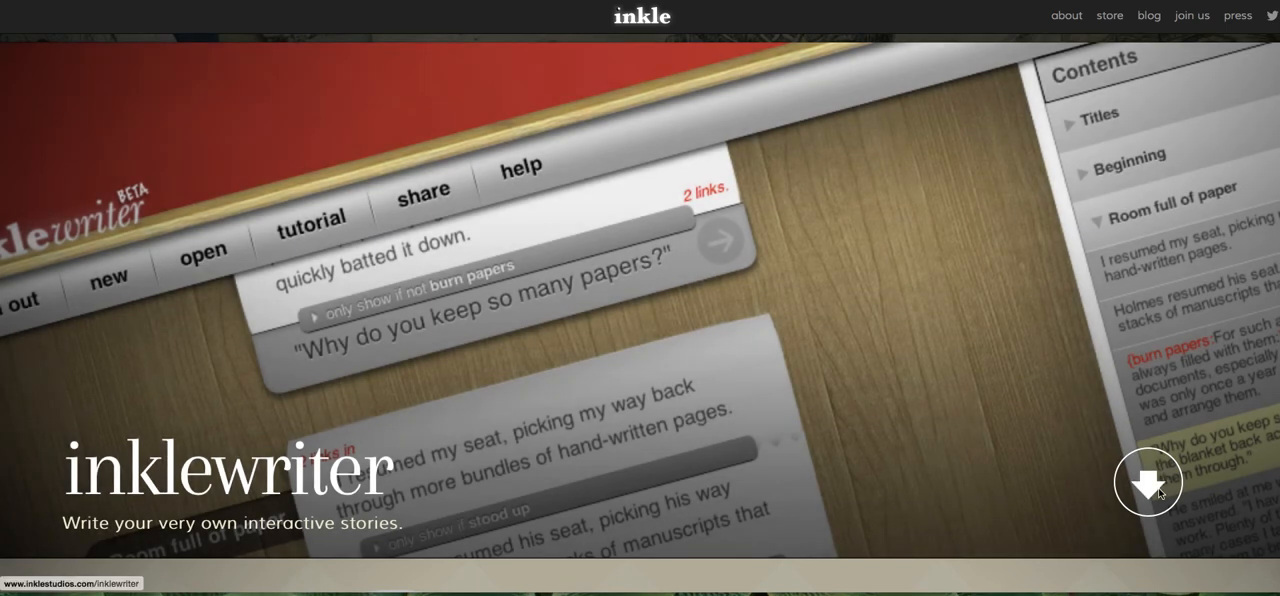
Open the inklewriter page and start writing in the story editor.
click(1152, 491)
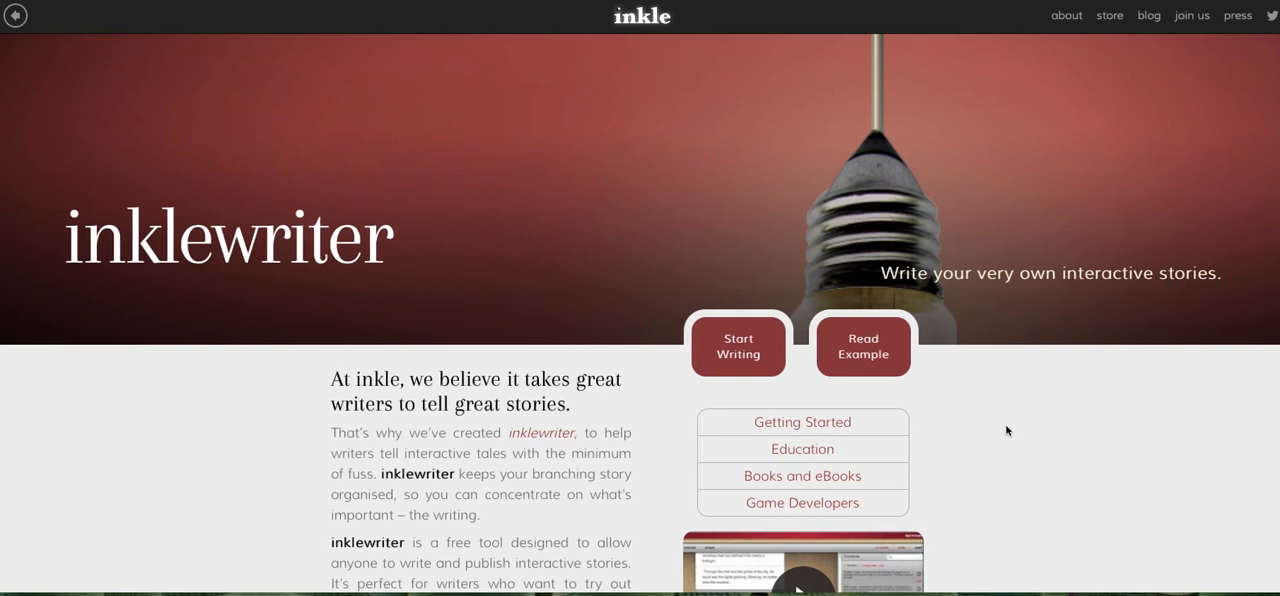
click(755, 355)
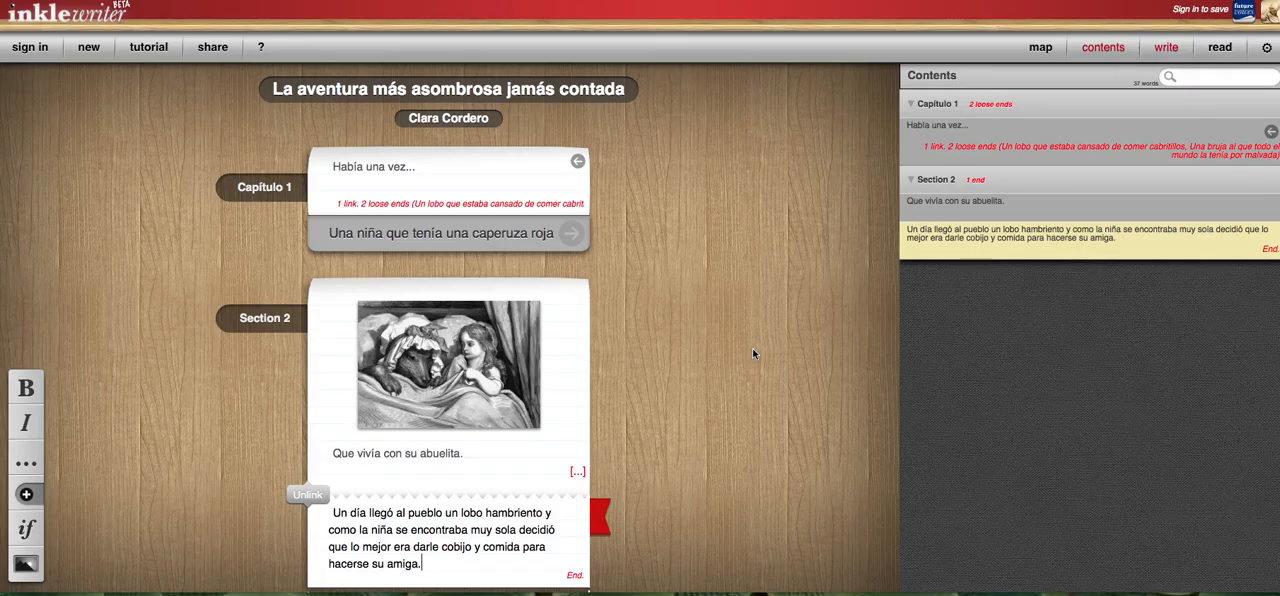
Go back to the story's opening paragraph, "Había una vez...", and hide the contents overview.
scroll(757, 352, down, 2)
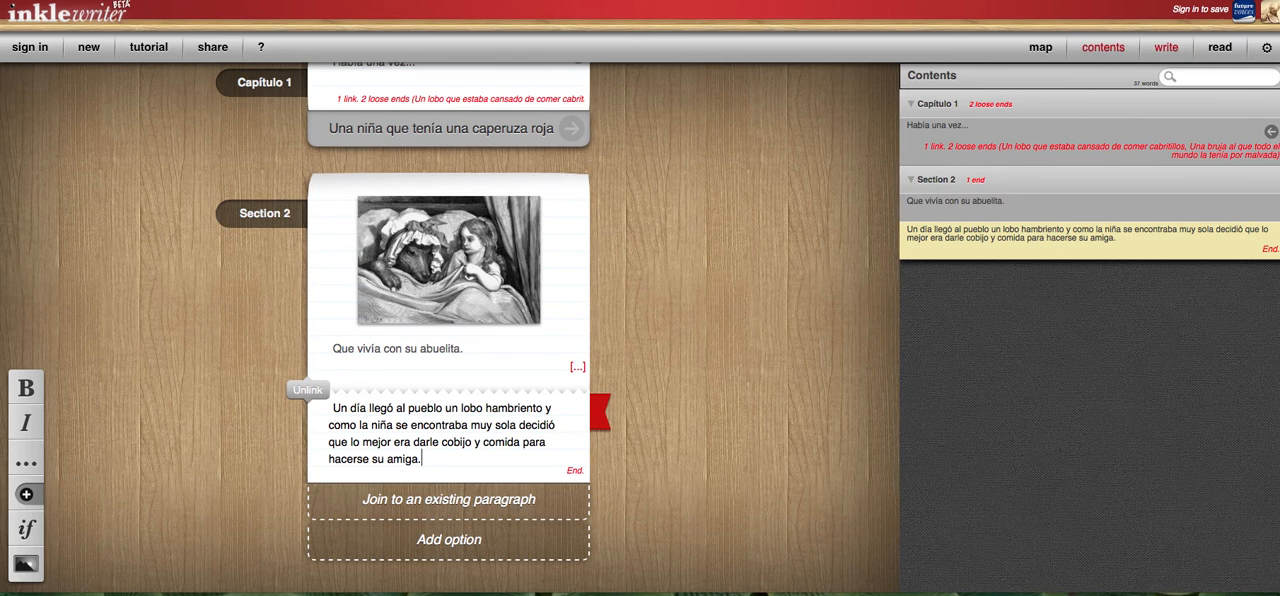
scroll(376, 178, up, 2)
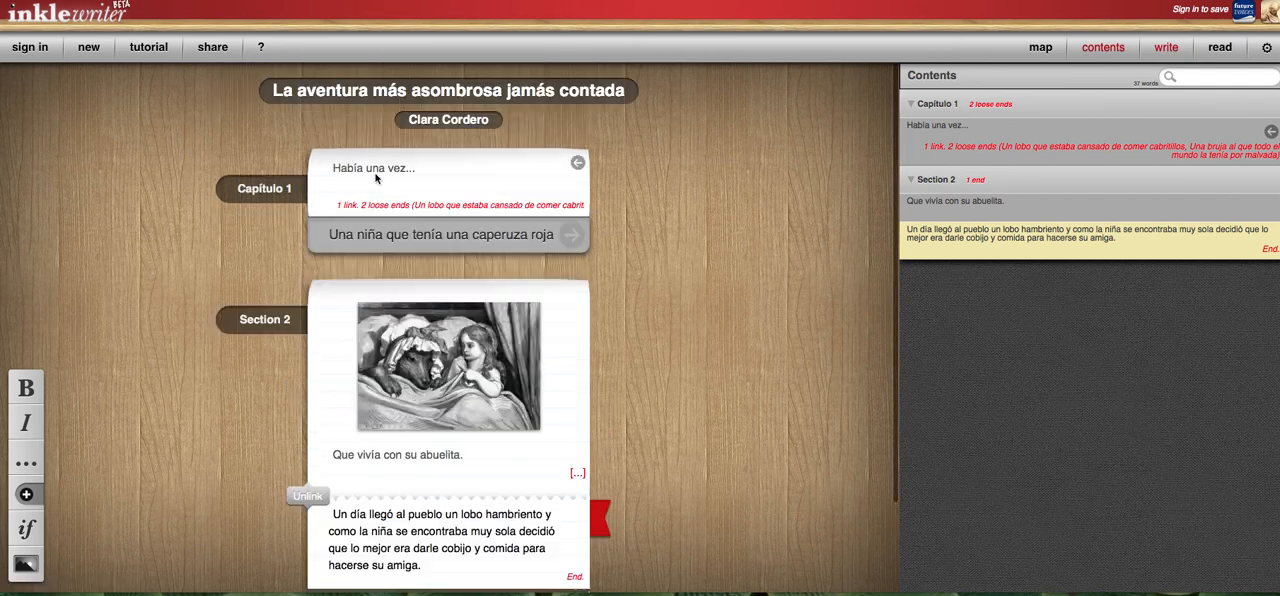
click(577, 162)
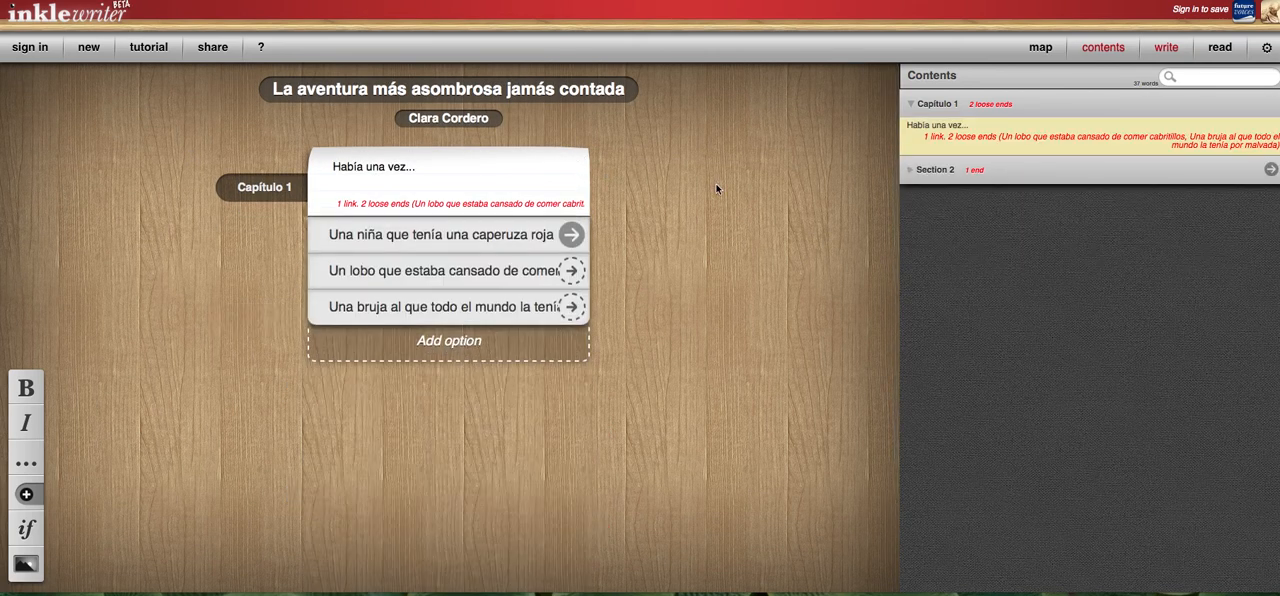
click(1100, 50)
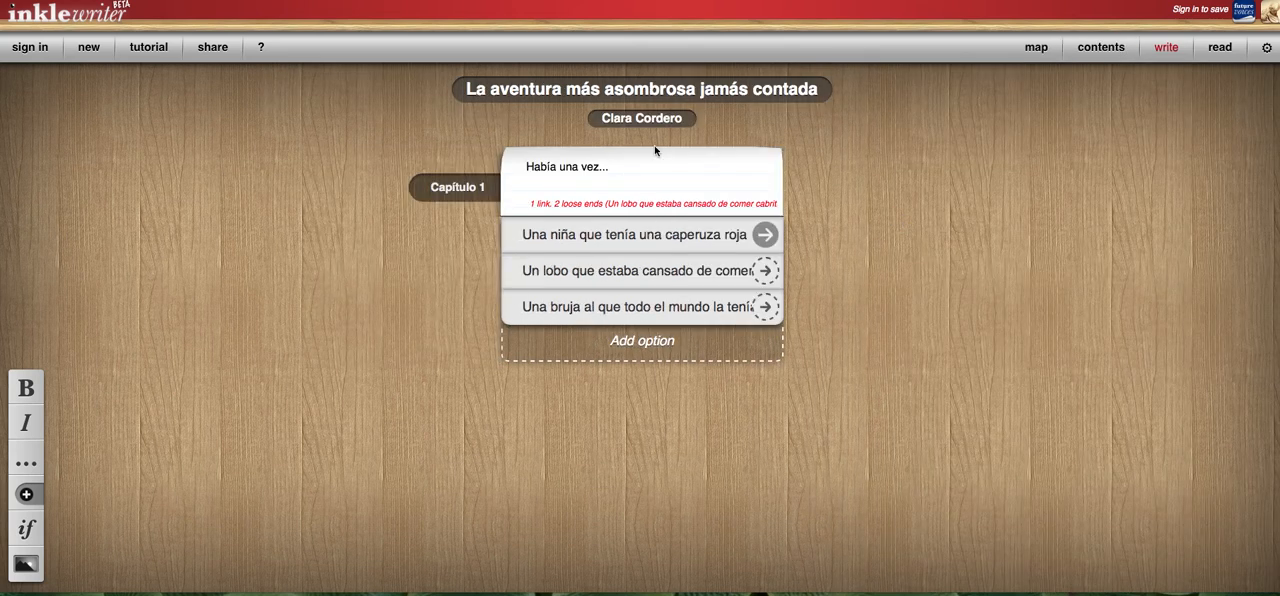
Check the story's title, author, chapter heading and opening line, and preview the story in reading mode before returning to writing mode.
triple_click(518, 96)
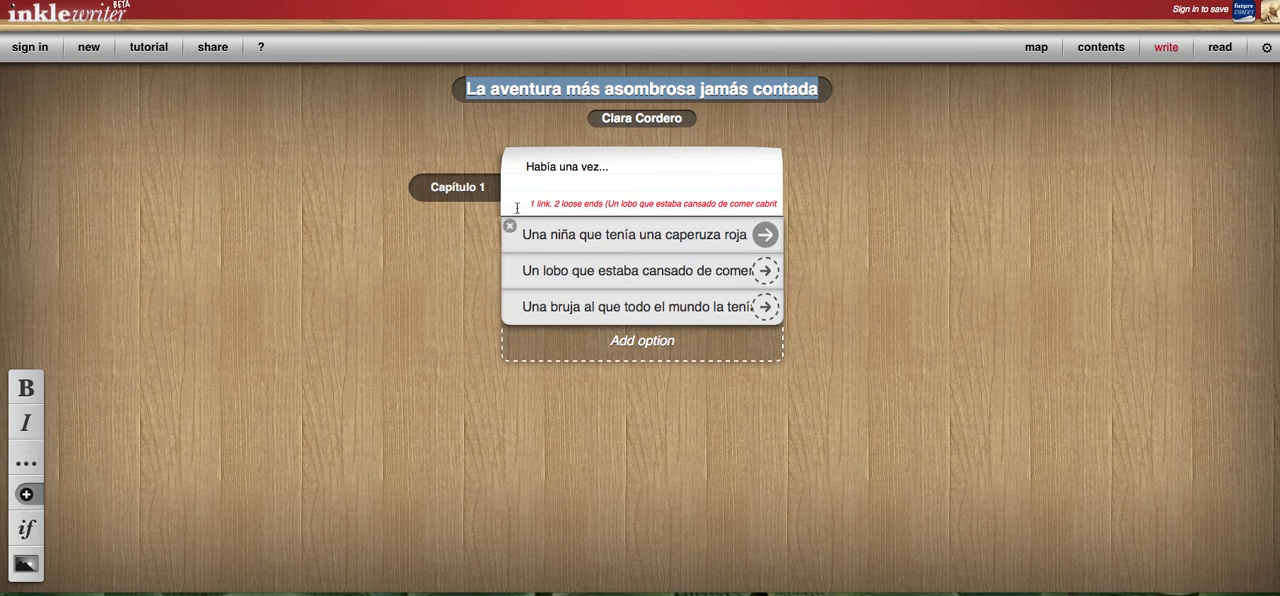
double_click(643, 120)
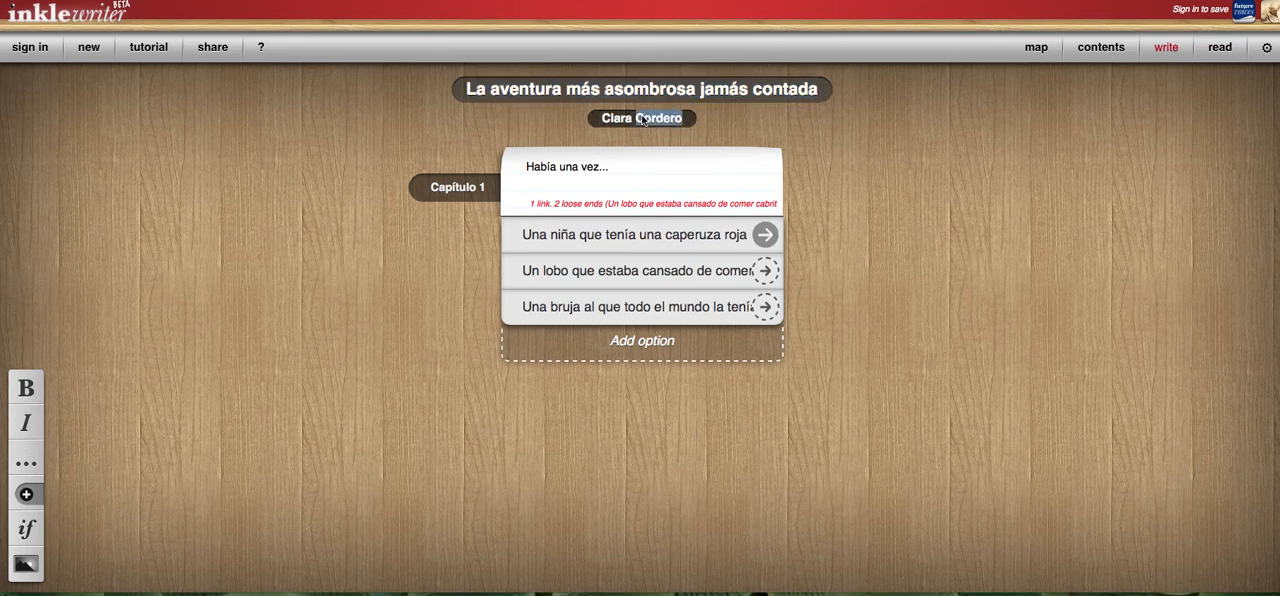
click(447, 196)
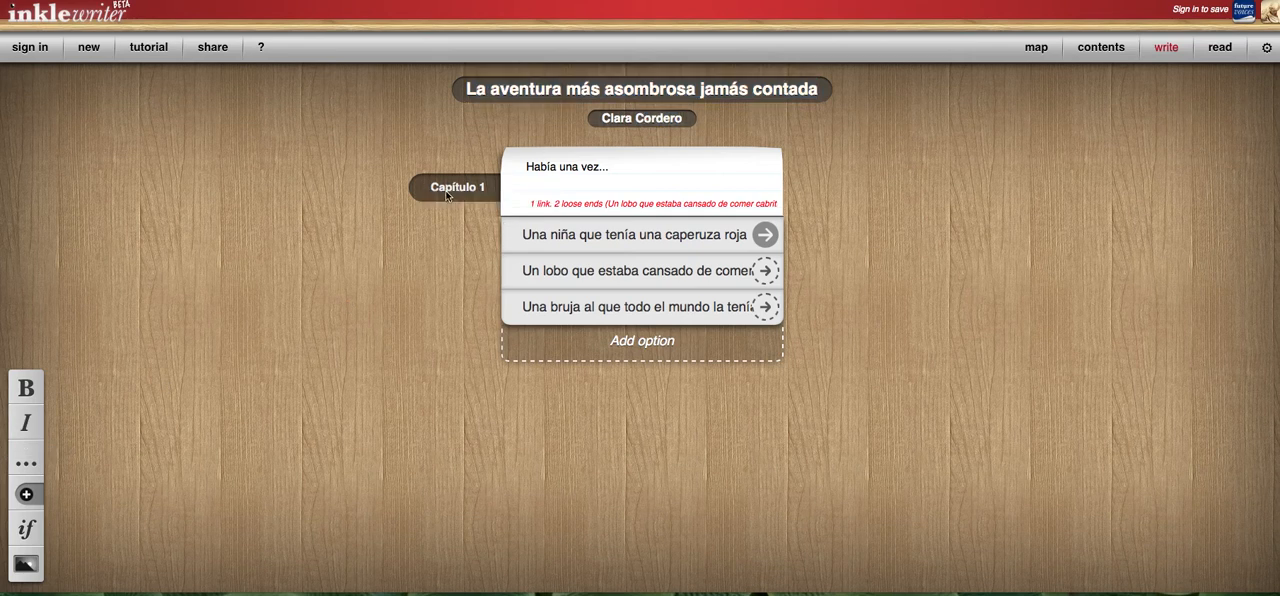
double_click(590, 167)
click(1214, 50)
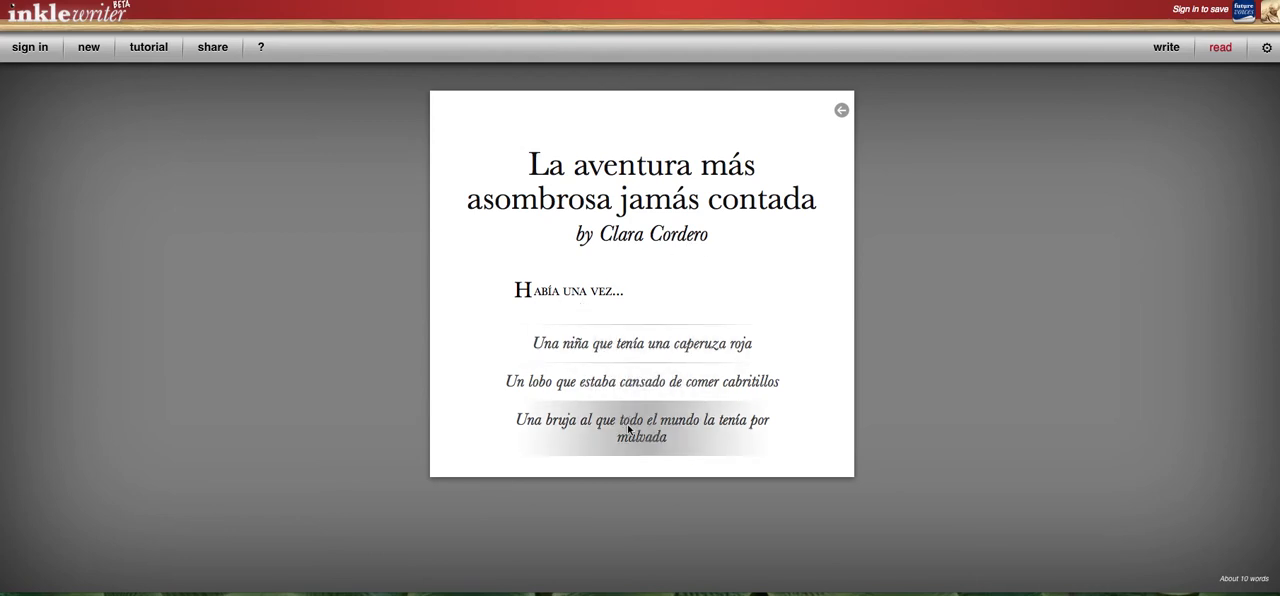
click(1166, 49)
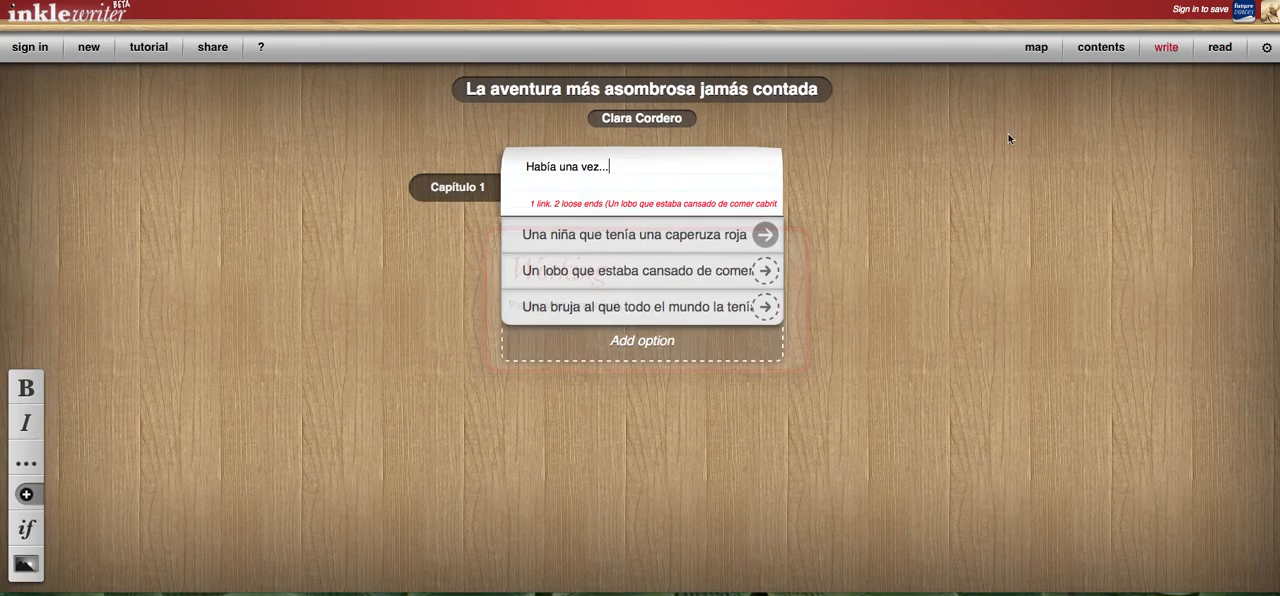
In Section 2, reached through the option "Una niña que tenía una caperuza roja", check the image's web address and select the last paragraph.
click(765, 234)
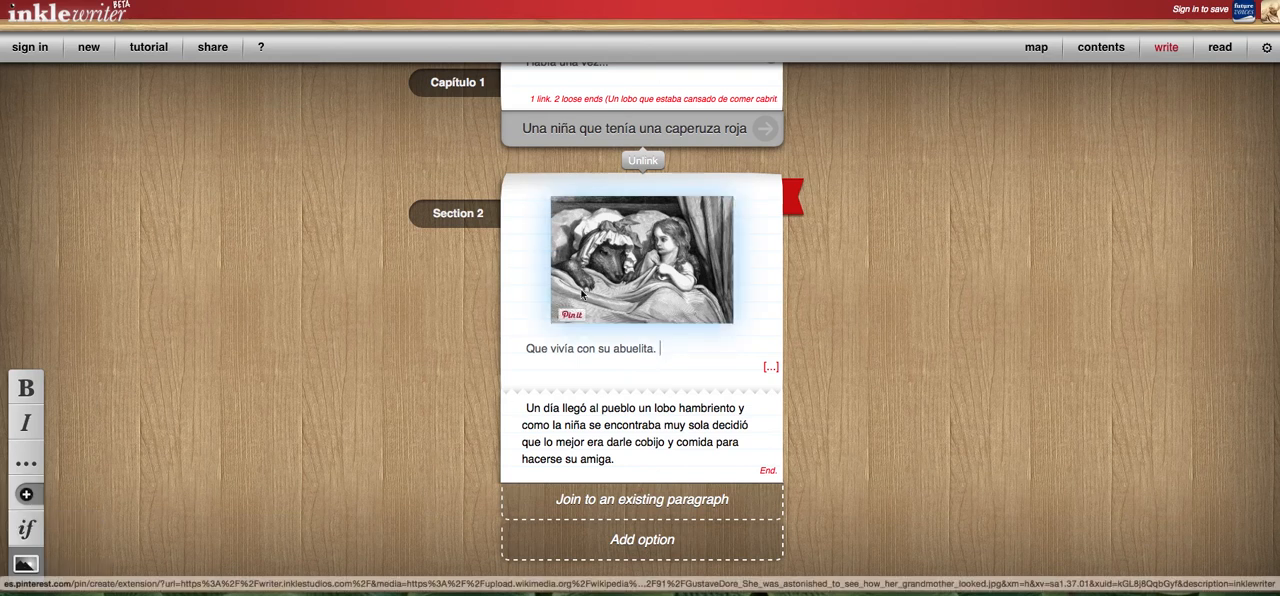
click(27, 563)
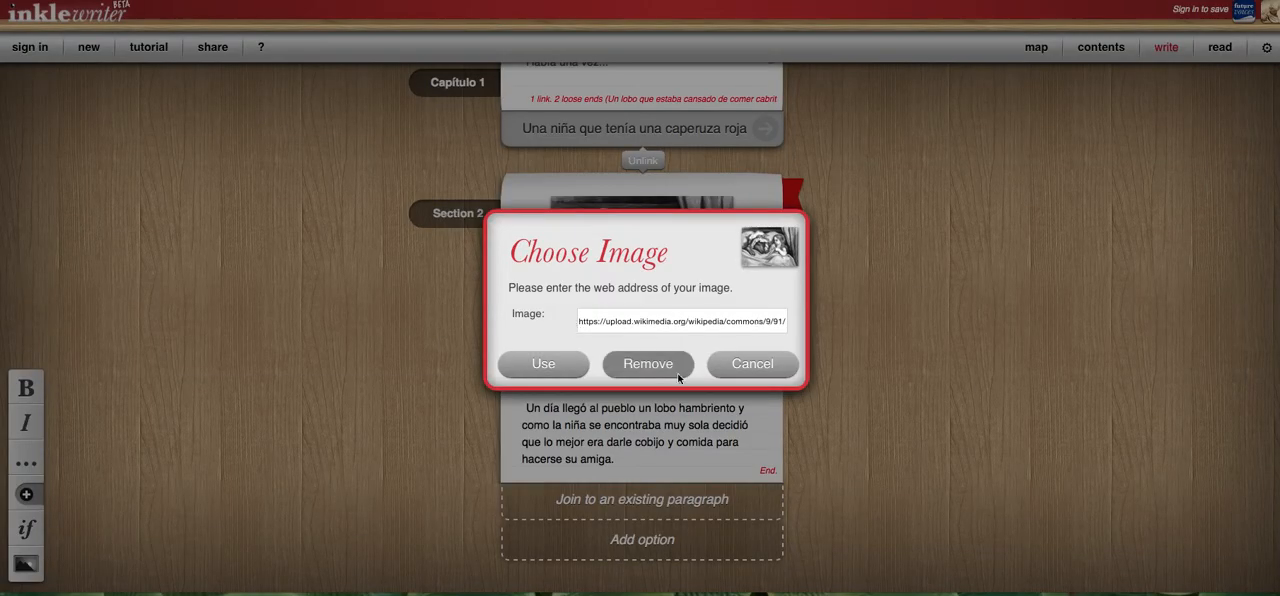
click(752, 364)
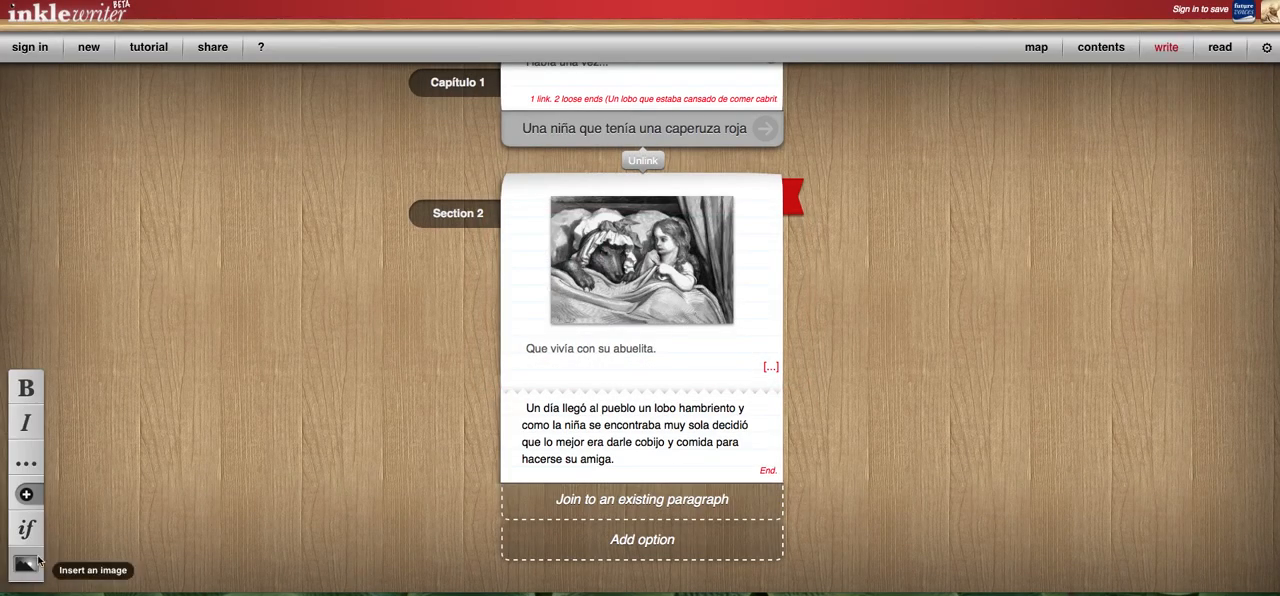
click(556, 430)
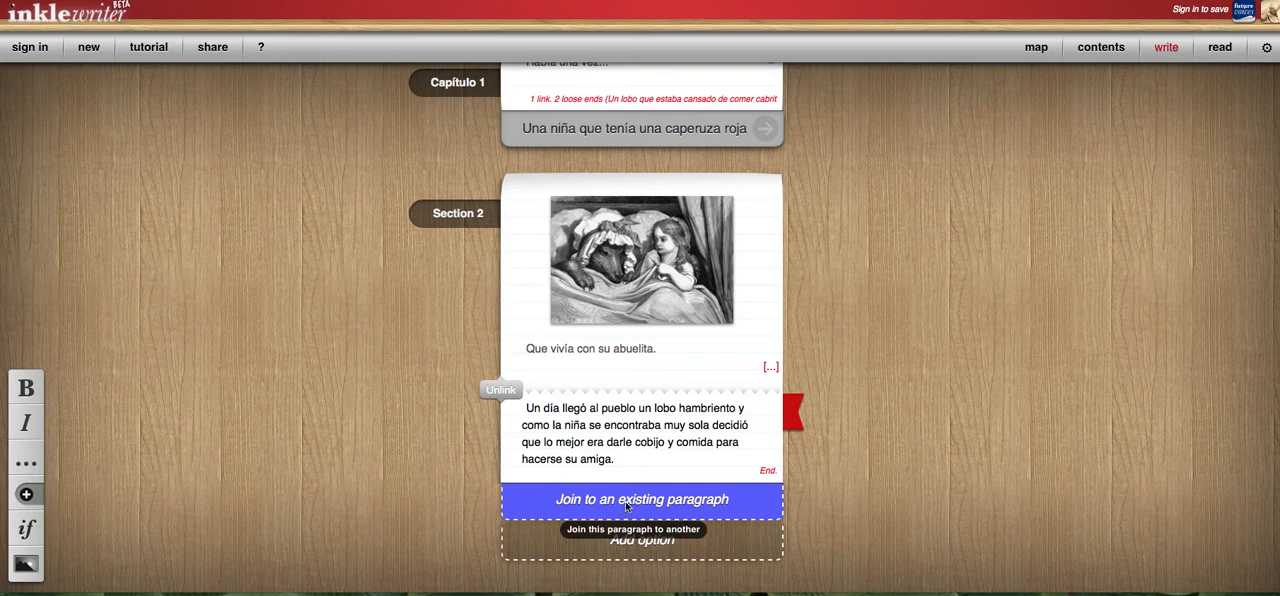
click(625, 501)
click(966, 136)
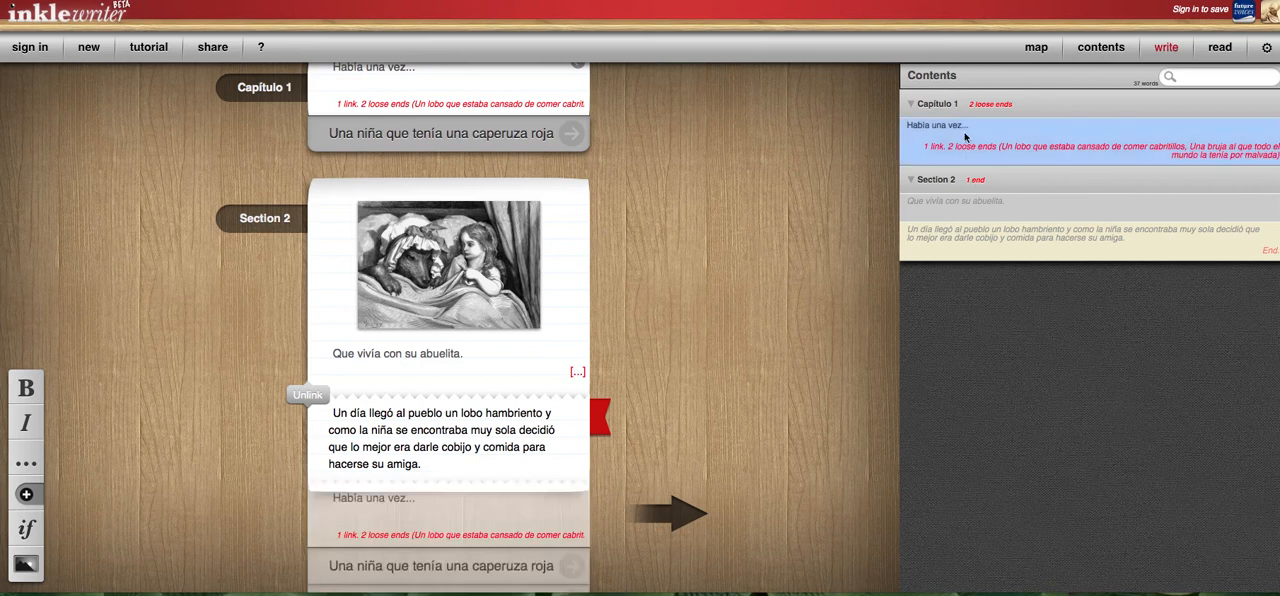
click(963, 134)
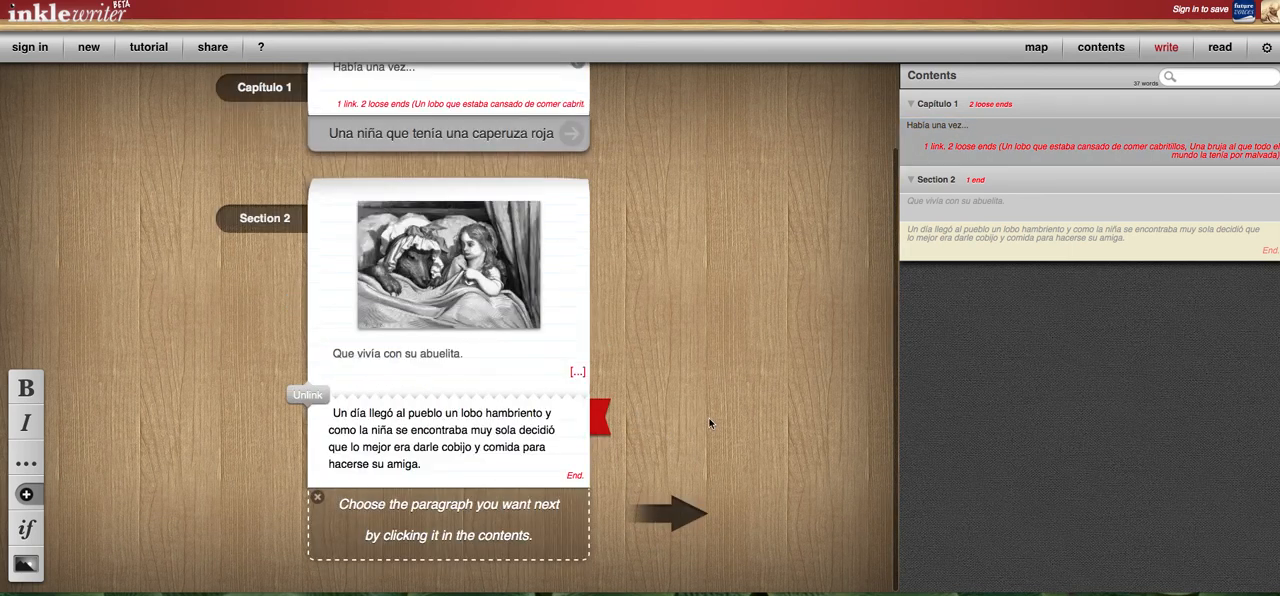
click(318, 501)
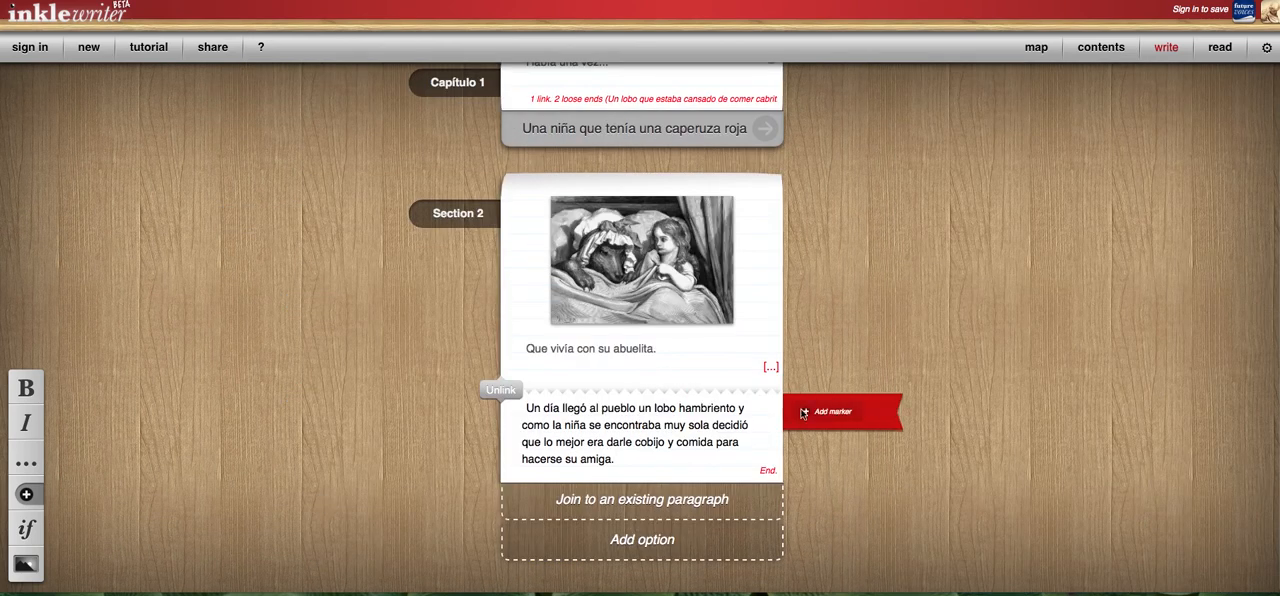
Add a marker named "1 opcion" to the last paragraph of Section 2.
click(830, 416)
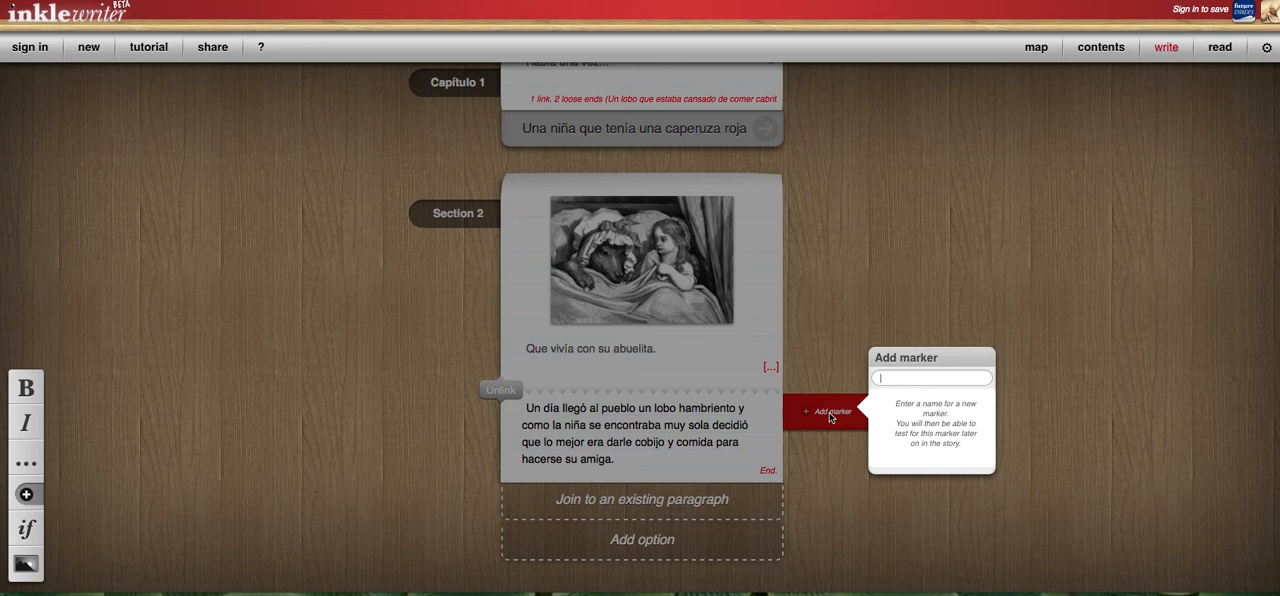
click(895, 382)
text(1 opcion)
key(Return)
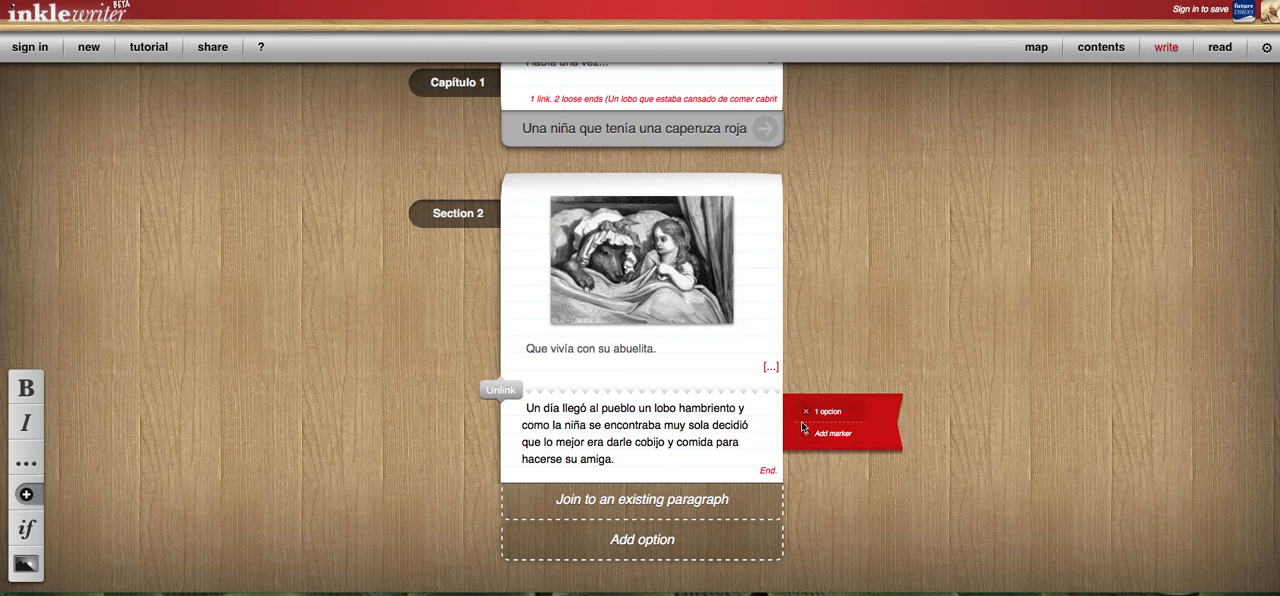
Add a condition to the last paragraph of Section 2 so it only shows if the "1 opcion" marker has been passed.
click(30, 537)
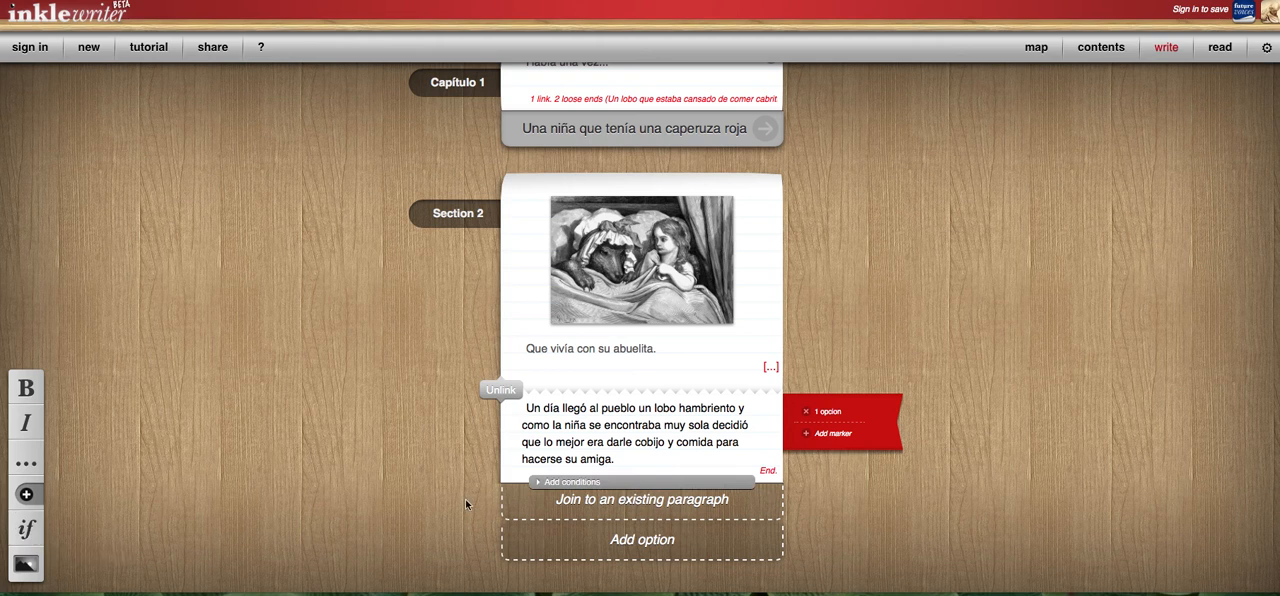
click(540, 483)
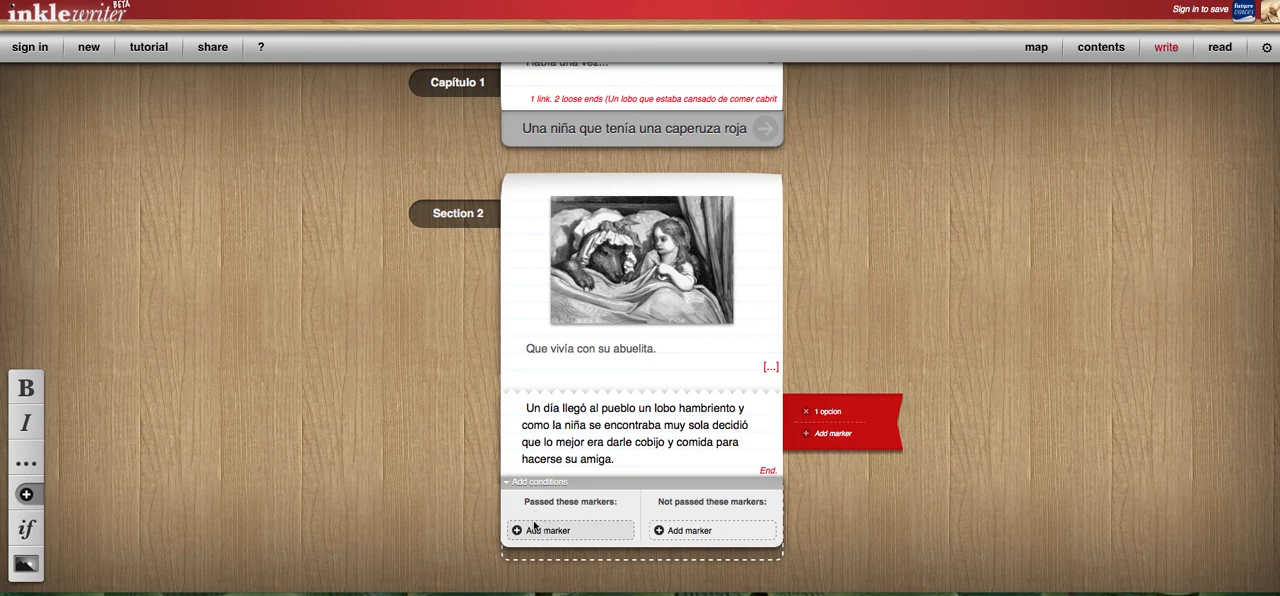
click(539, 532)
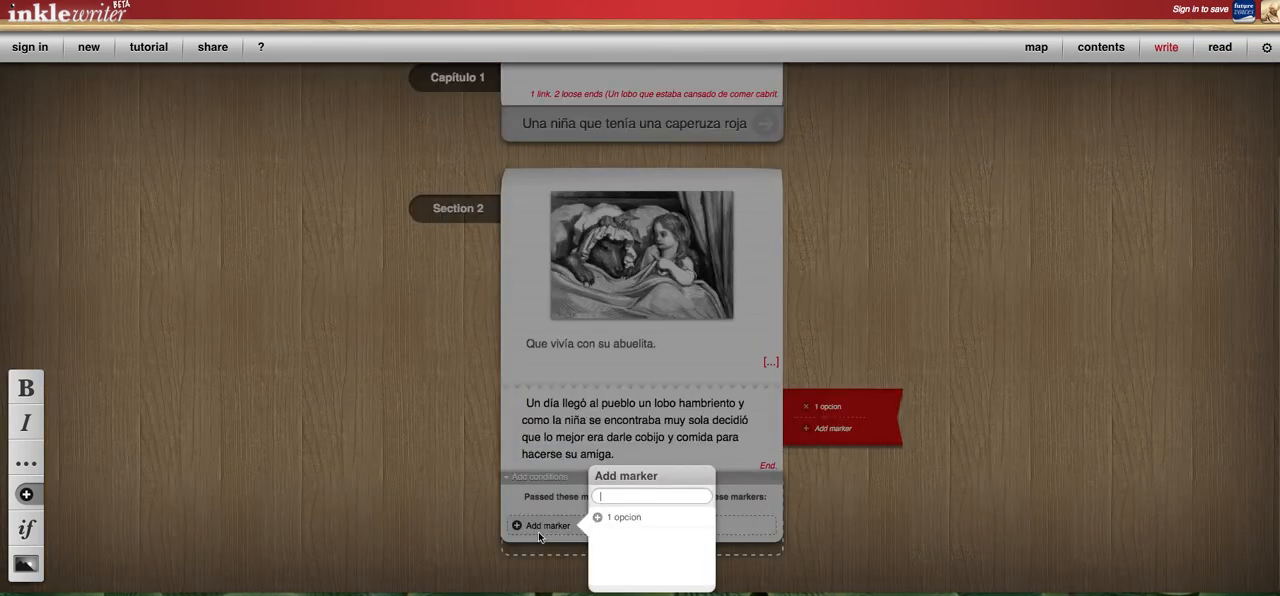
click(621, 518)
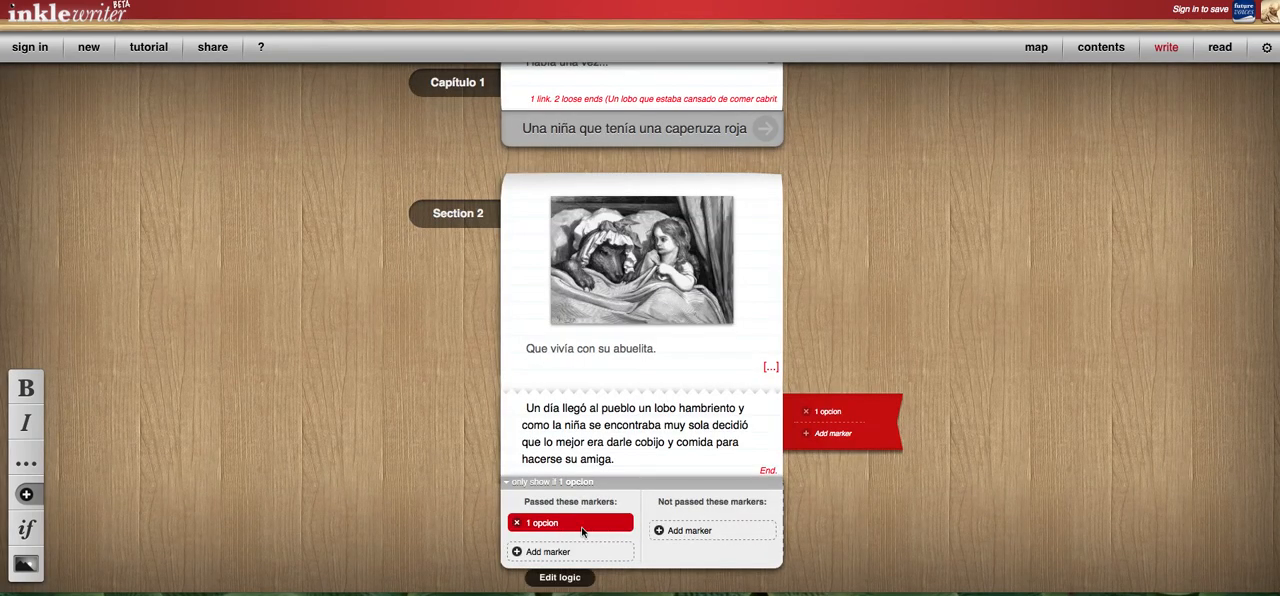
Check the option for excluding passed markers in the last paragraph's condition, add none, and collapse the condition settings.
click(679, 533)
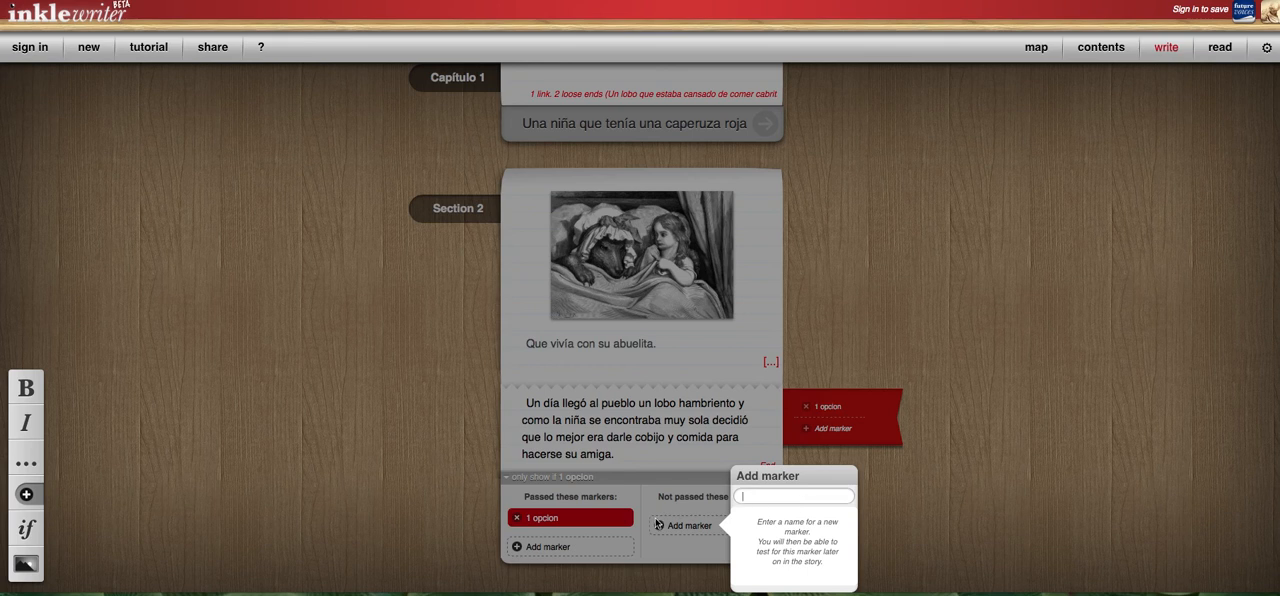
click(628, 487)
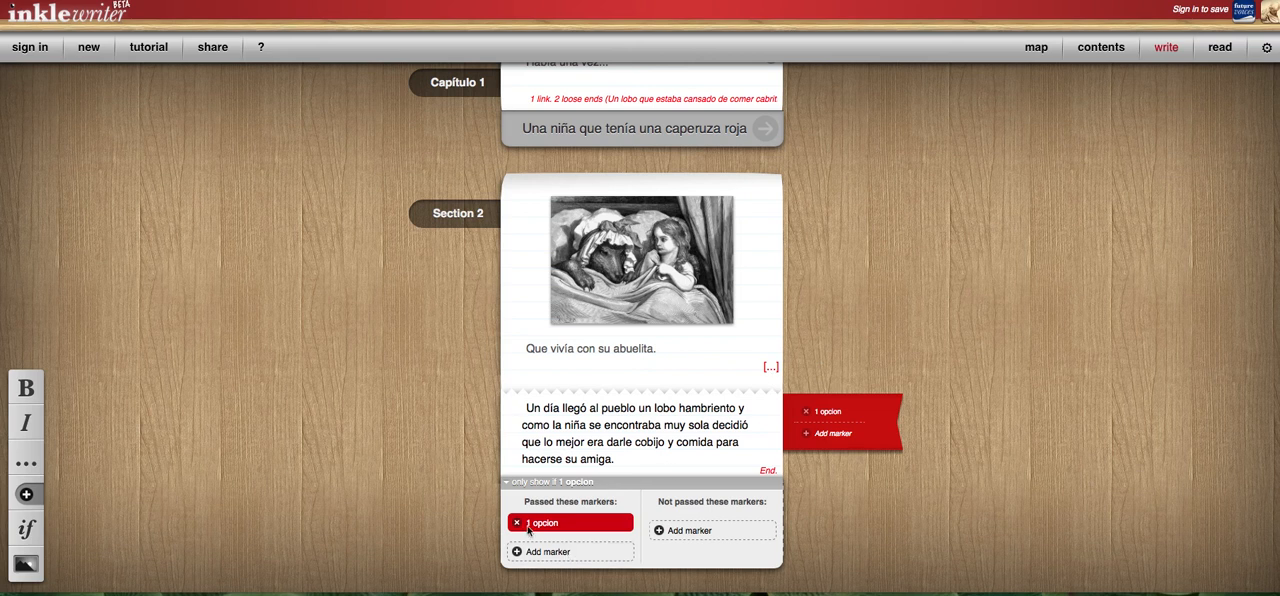
click(508, 484)
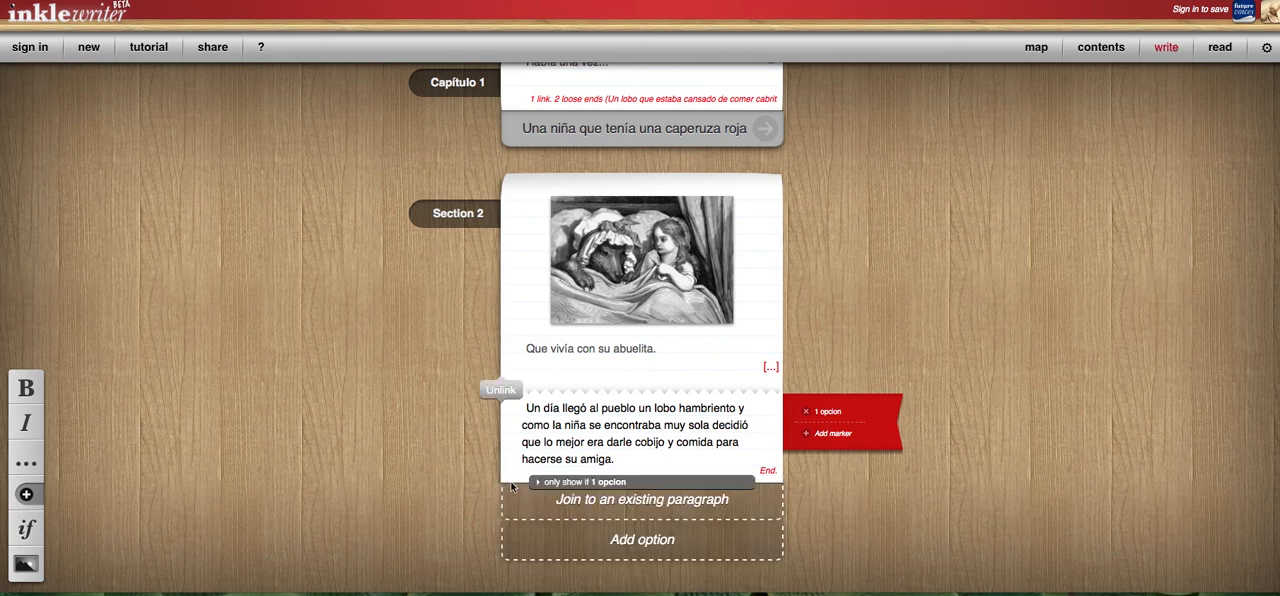
Try to join the last paragraph of Section 2 to the opening paragraph "Había una vez...".
click(620, 506)
click(980, 143)
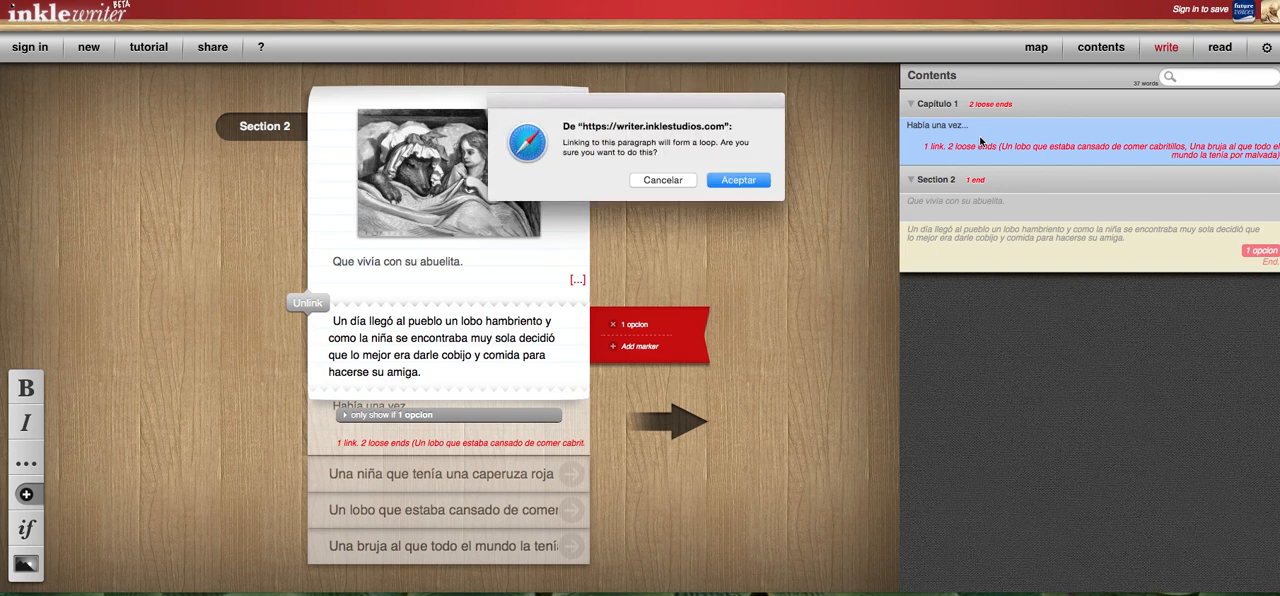
click(676, 183)
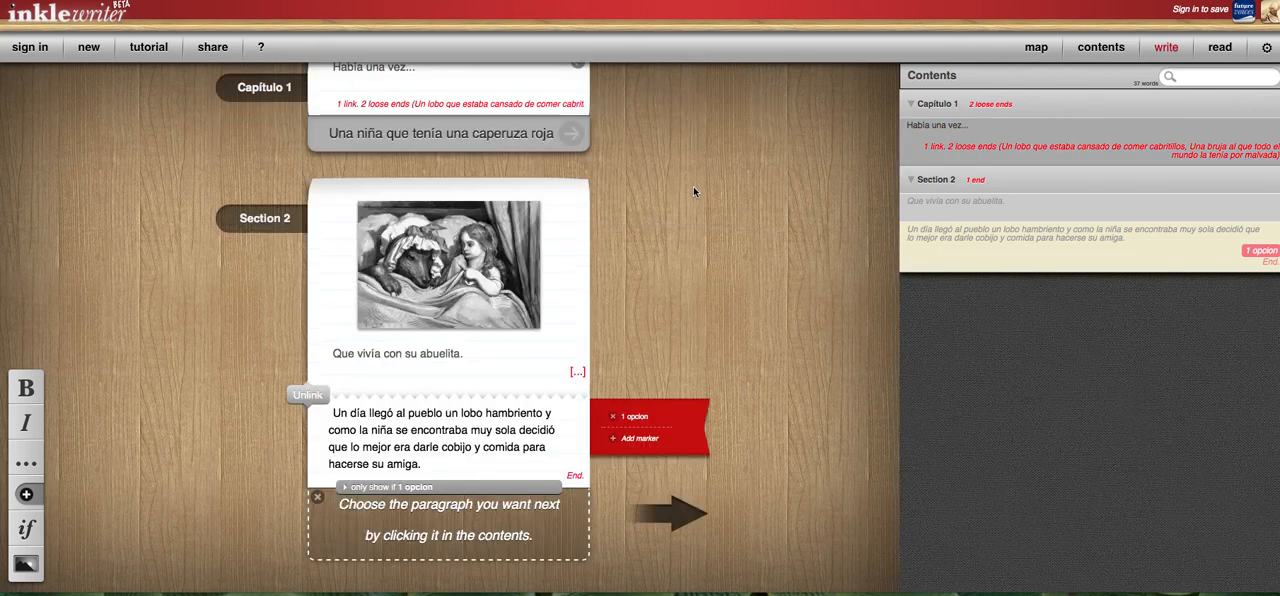
Review the story from its title, preview it in reading mode, and return to writing mode.
scroll(699, 199, up, 2)
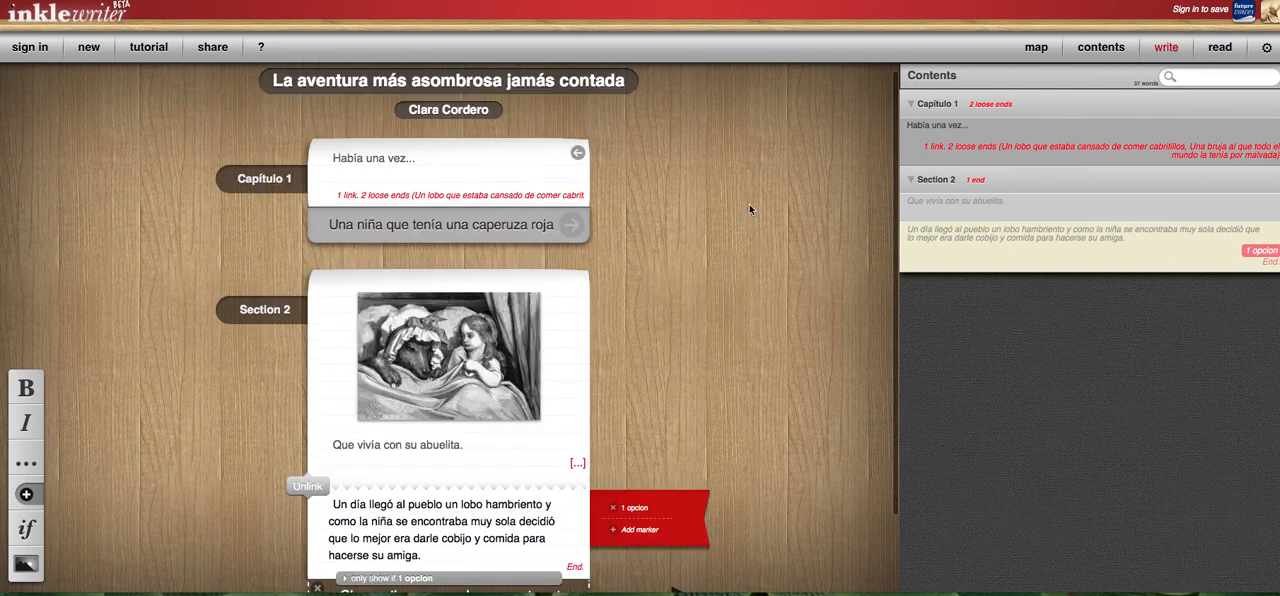
scroll(754, 210, up, 1)
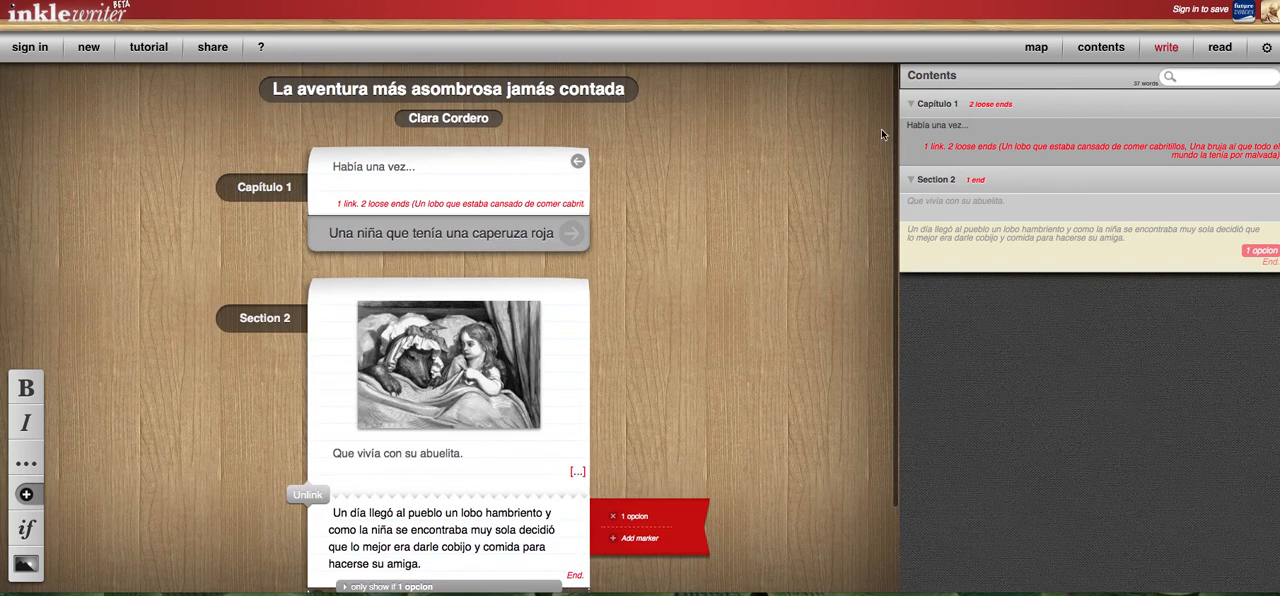
scroll(881, 134, down, 2)
scroll(757, 149, up, 2)
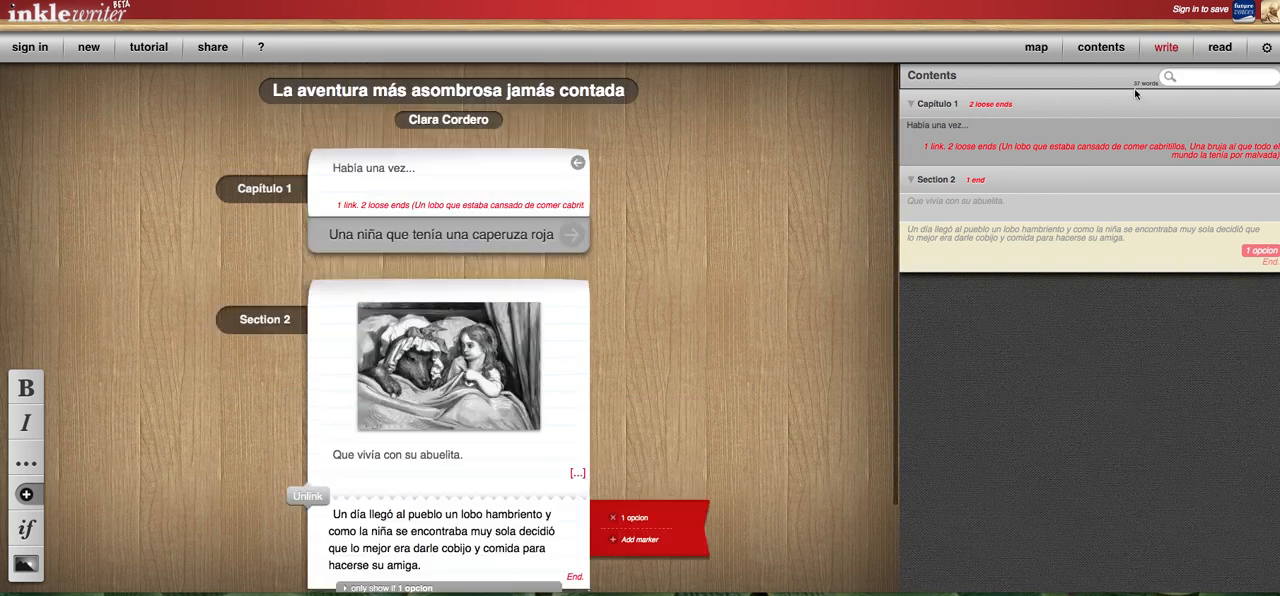
click(1220, 47)
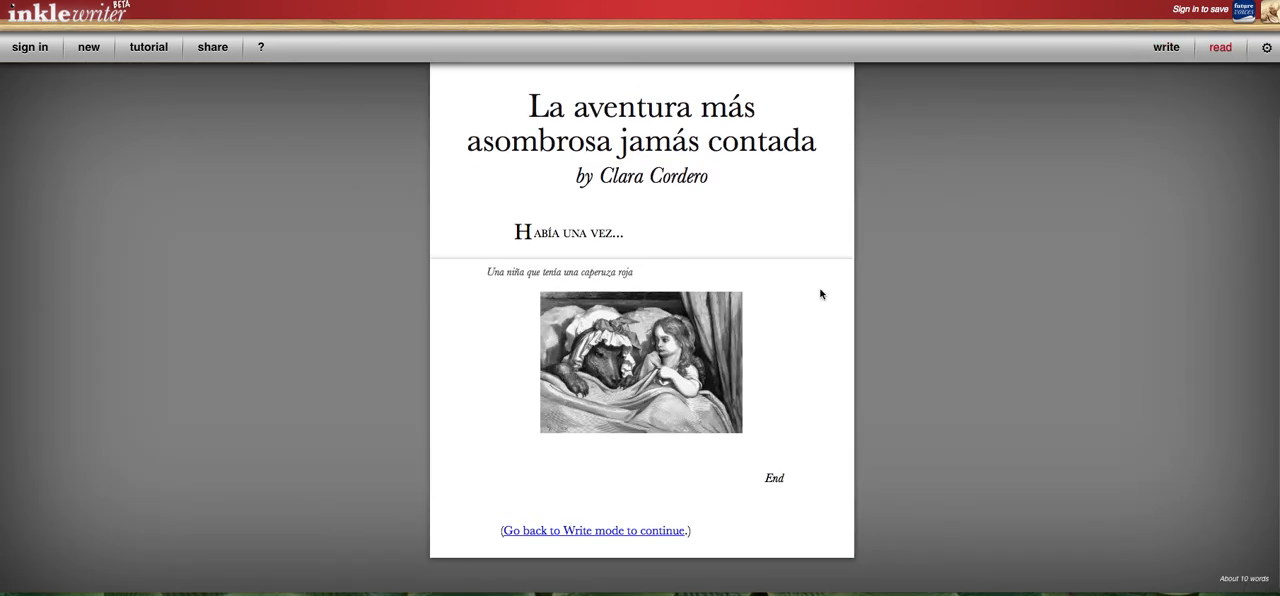
click(1167, 48)
View the story map, close it, and show the contents list with Section 2 and Capítulo 1 collapsed.
click(1029, 50)
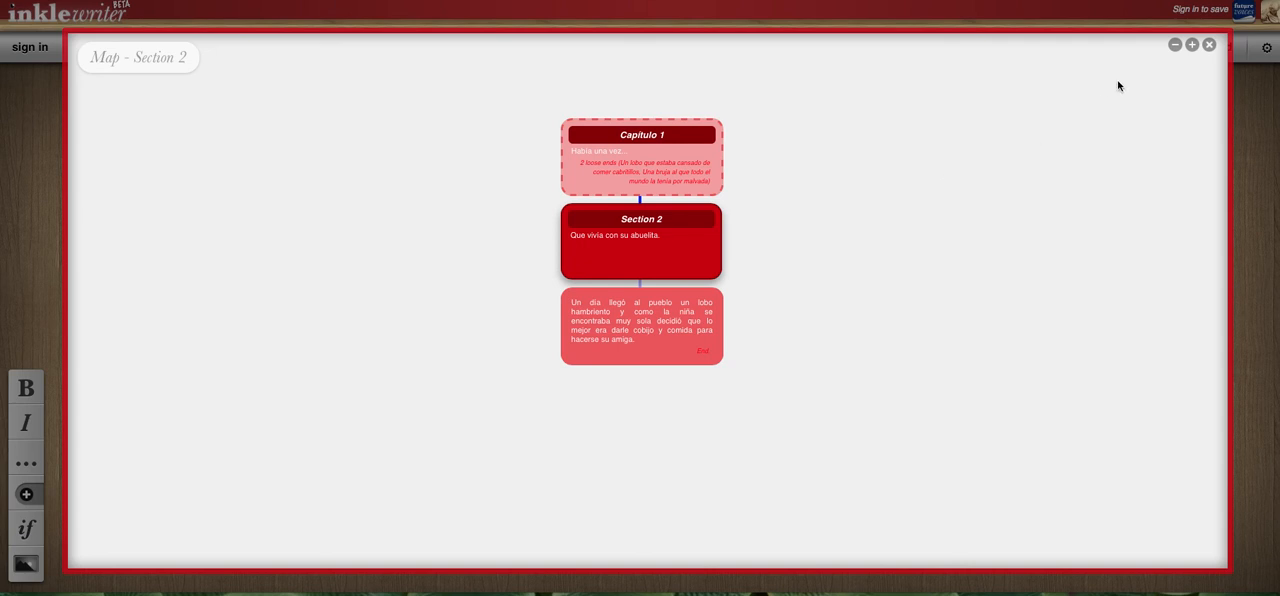
click(1209, 46)
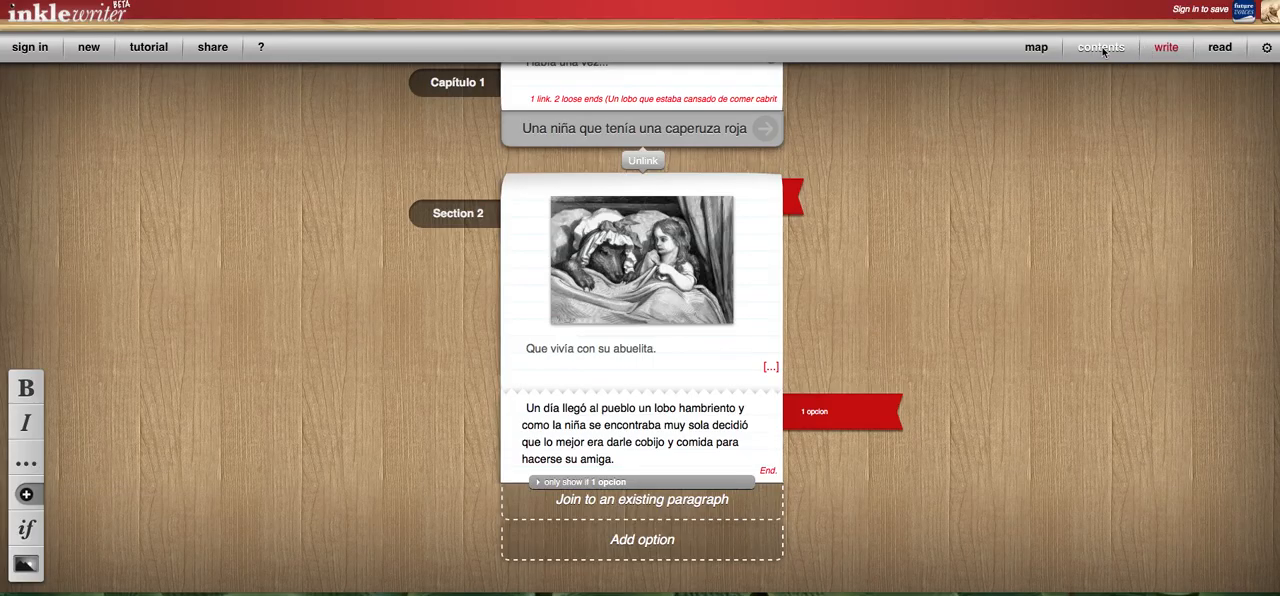
click(1100, 50)
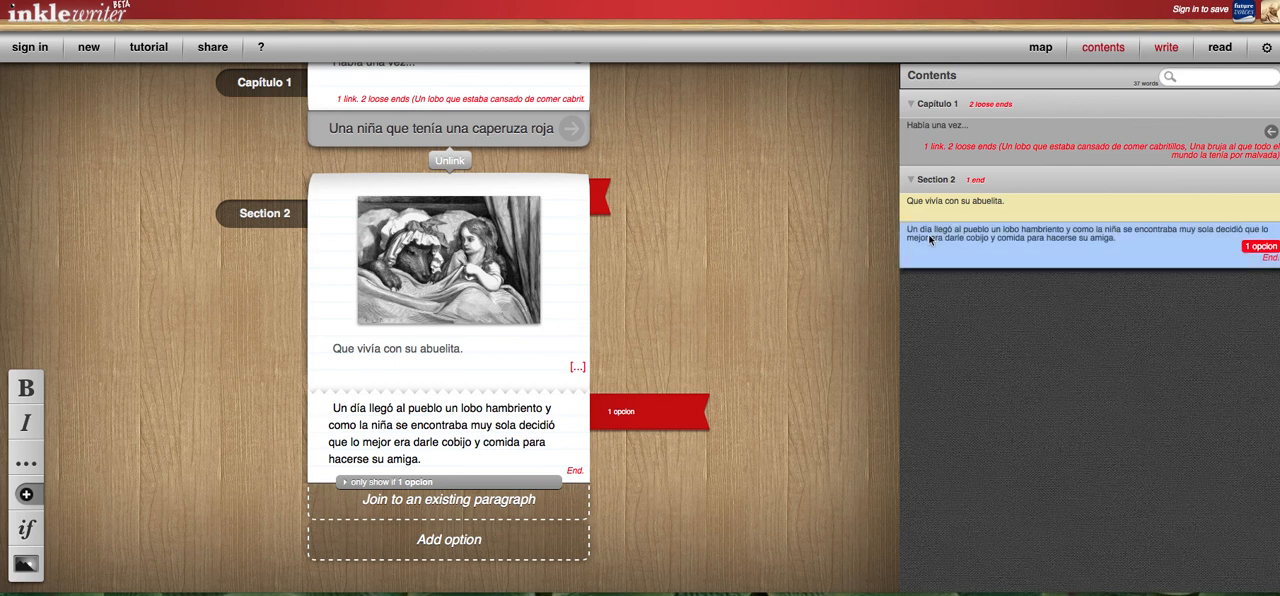
click(911, 180)
click(910, 105)
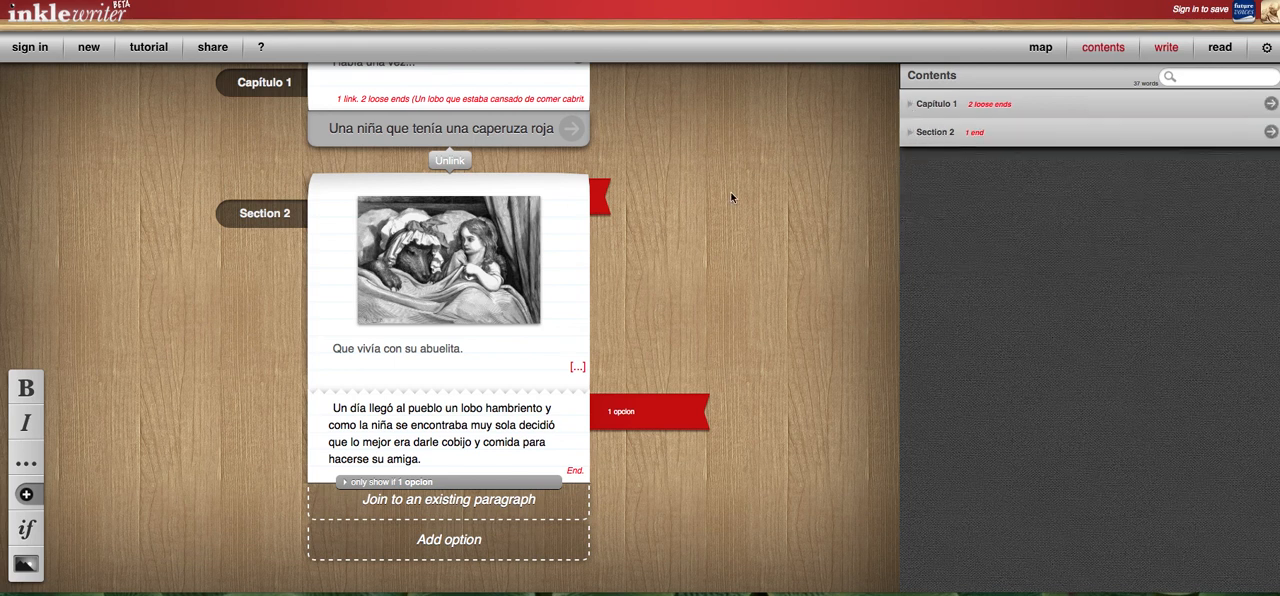
Check the story's sharing option and cancel its sign-in form without entering any details.
scroll(738, 197, up, 2)
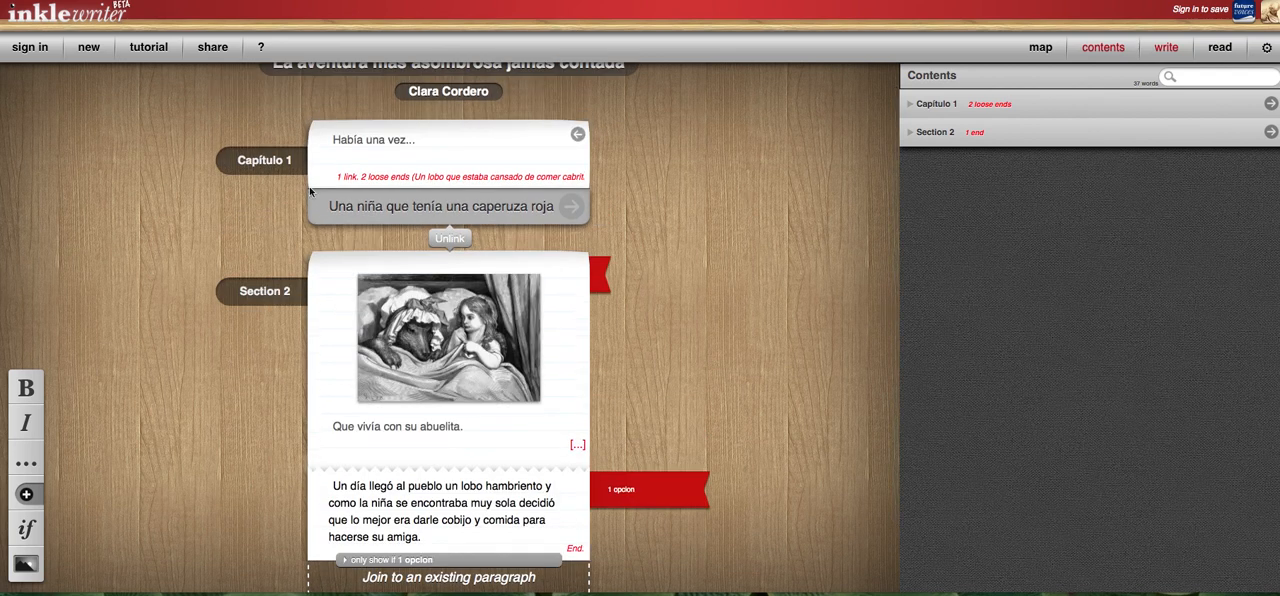
click(212, 48)
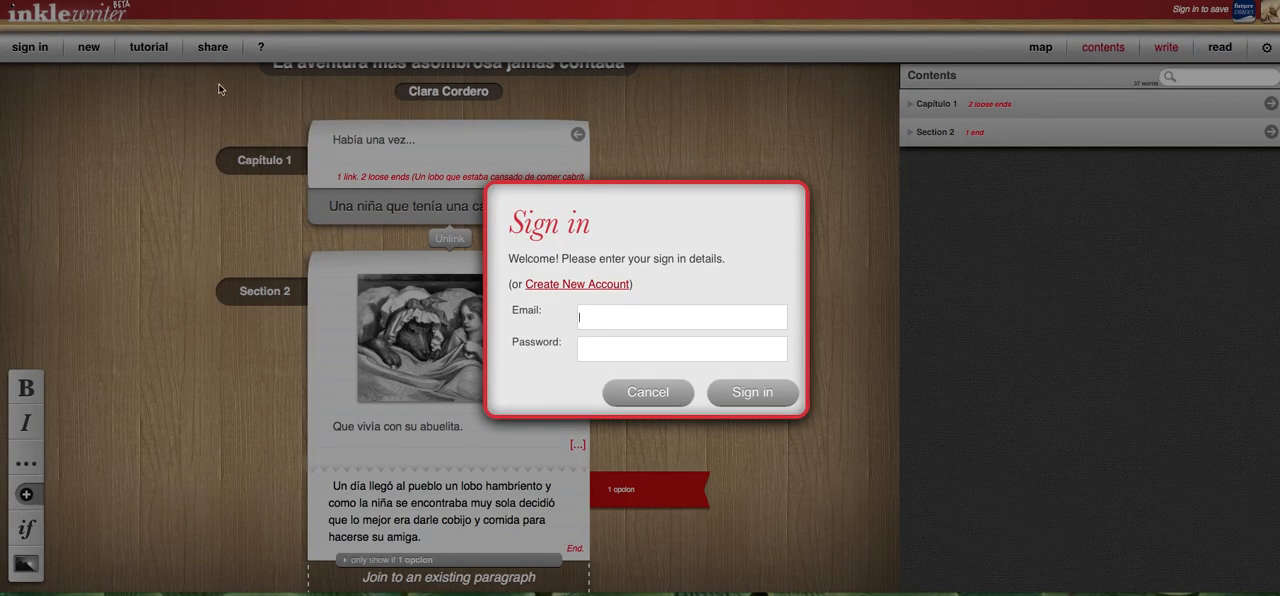
click(648, 392)
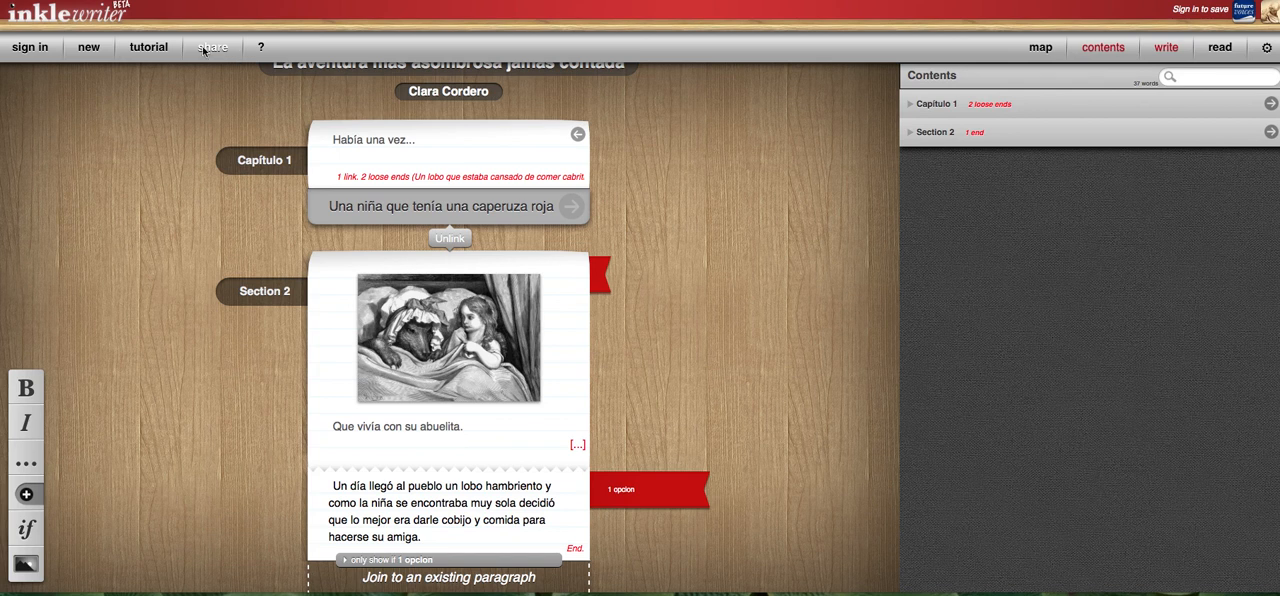
scroll(789, 233, up, 1)
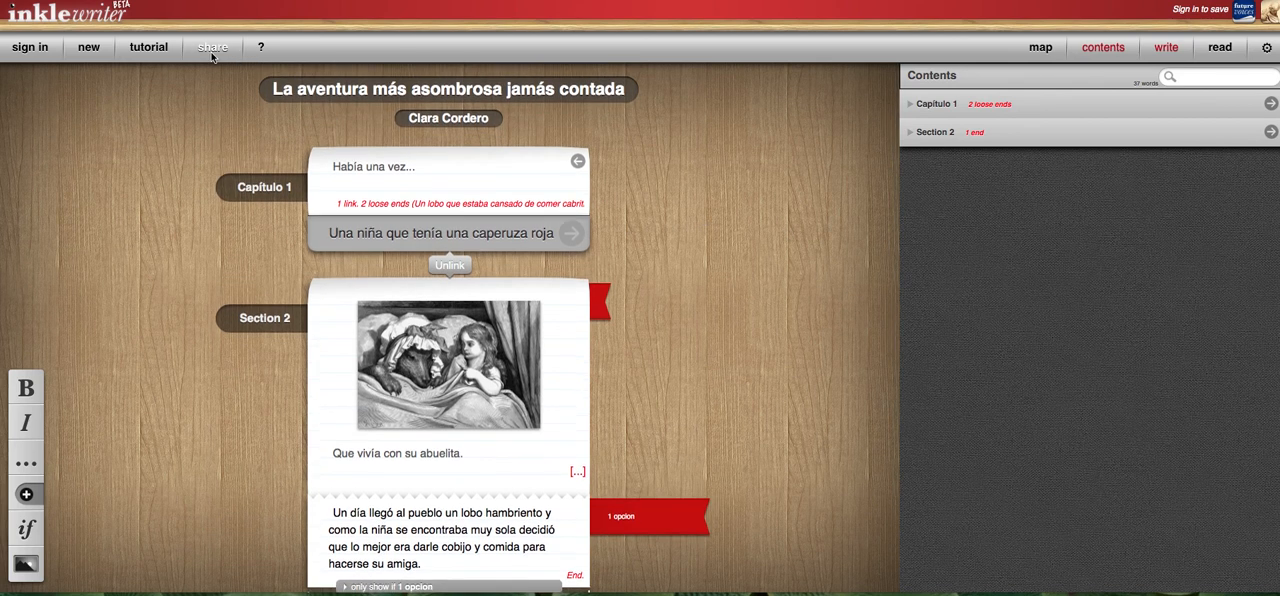